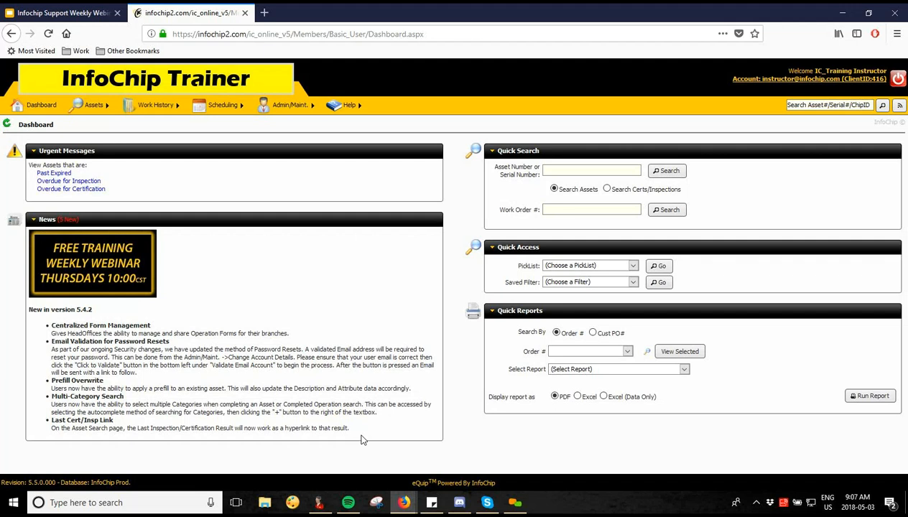
drag(363, 439, 361, 423)
click(360, 423)
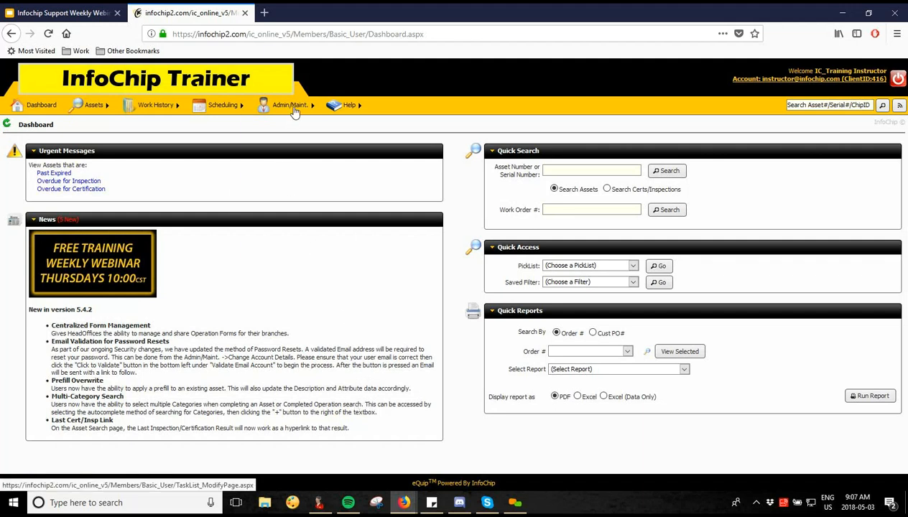
Open the Prefills (Part Numbers) maintenance page and choose the Single-Leg Wire Rope Sling category under Lifting Standard, Sling, Wire Rope Sling.
mouse_move(294, 110)
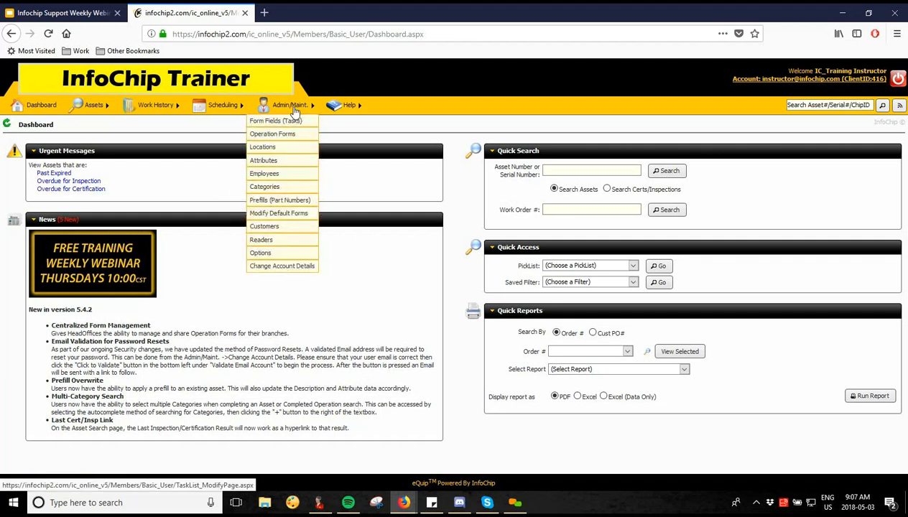
click(285, 203)
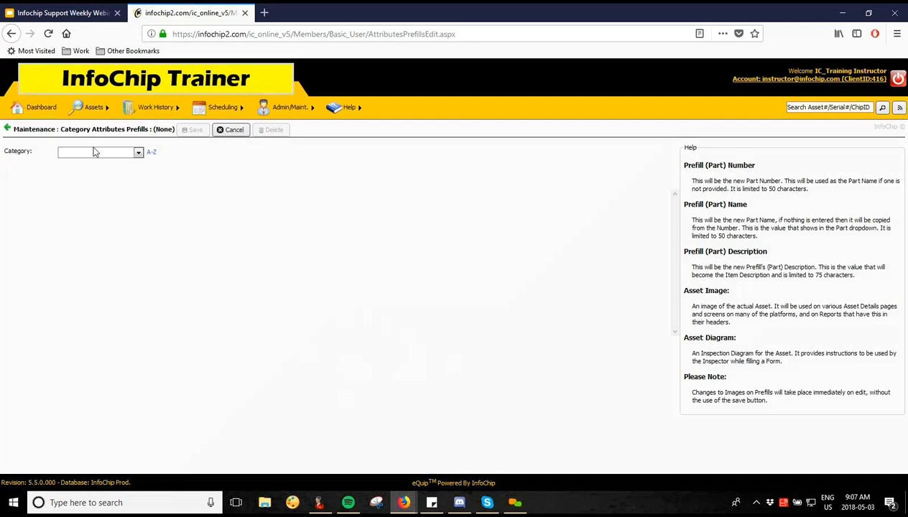
click(137, 152)
click(64, 200)
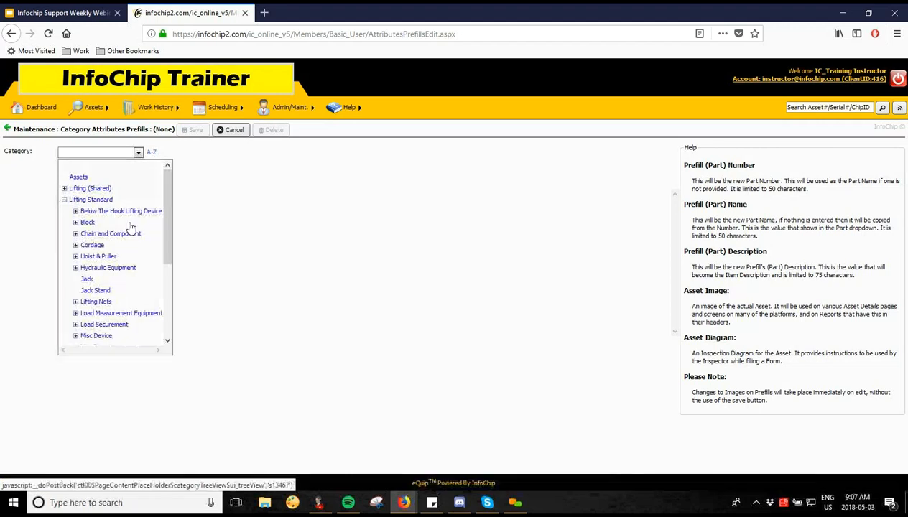
scroll(75, 311, down, 1)
scroll(74, 311, down, 1)
click(75, 308)
scroll(86, 290, down, 2)
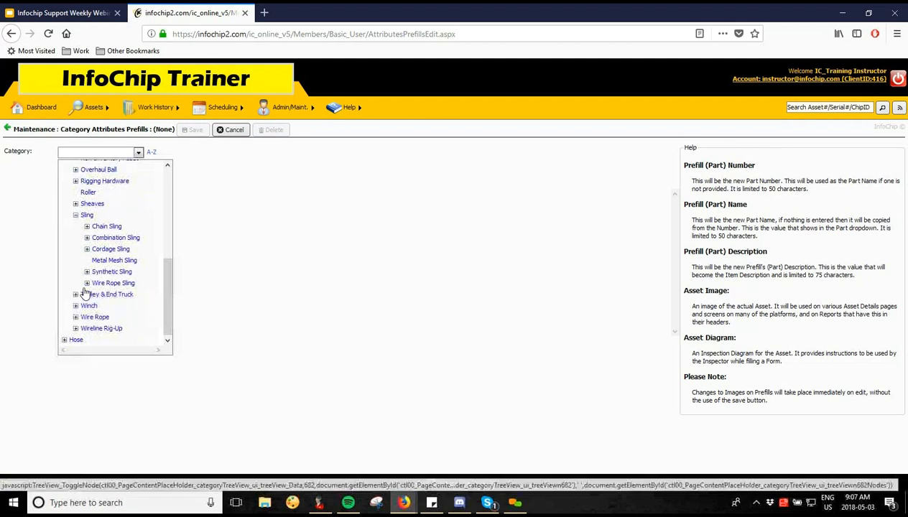
click(86, 284)
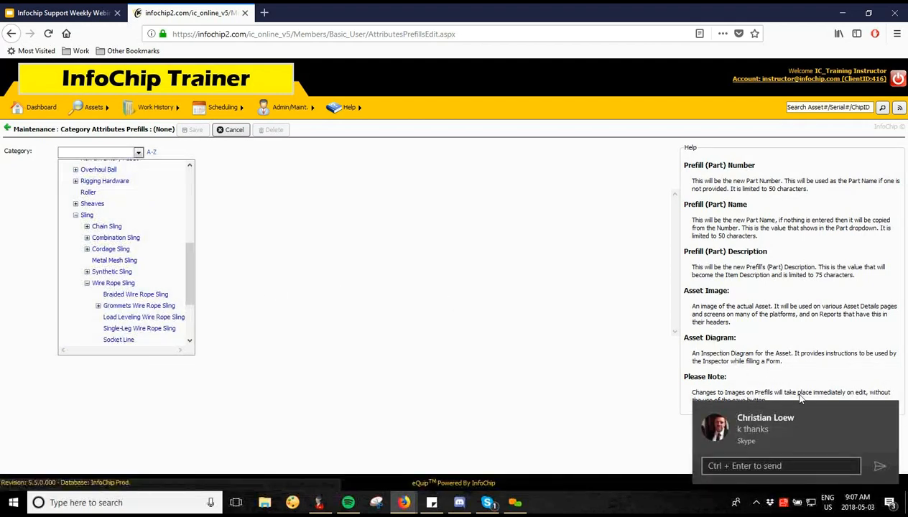
click(888, 415)
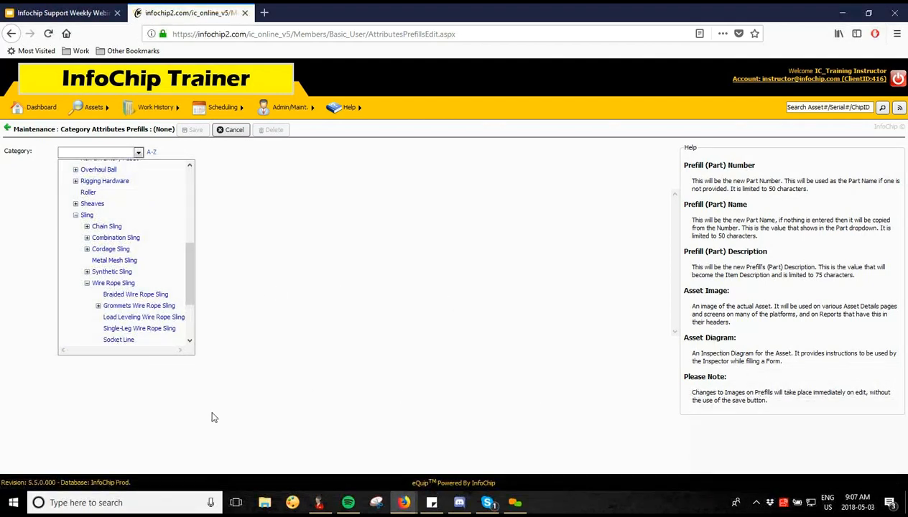
click(479, 509)
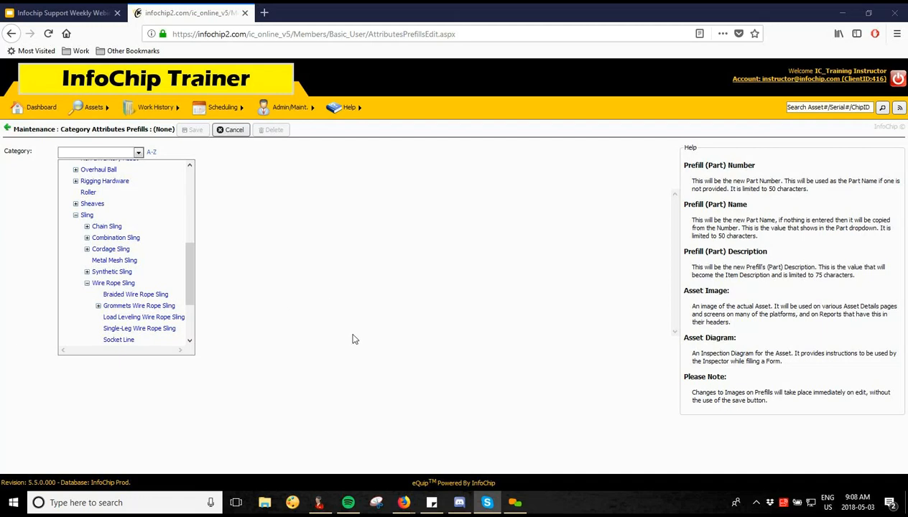
click(140, 331)
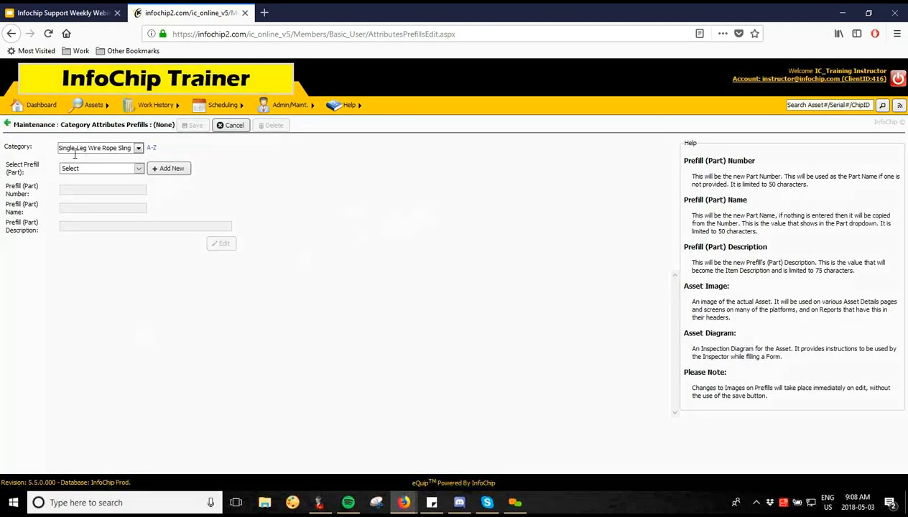
Start a new prefill for the Single-Leg Wire Rope Sling category and give it the part number 123456.
click(84, 170)
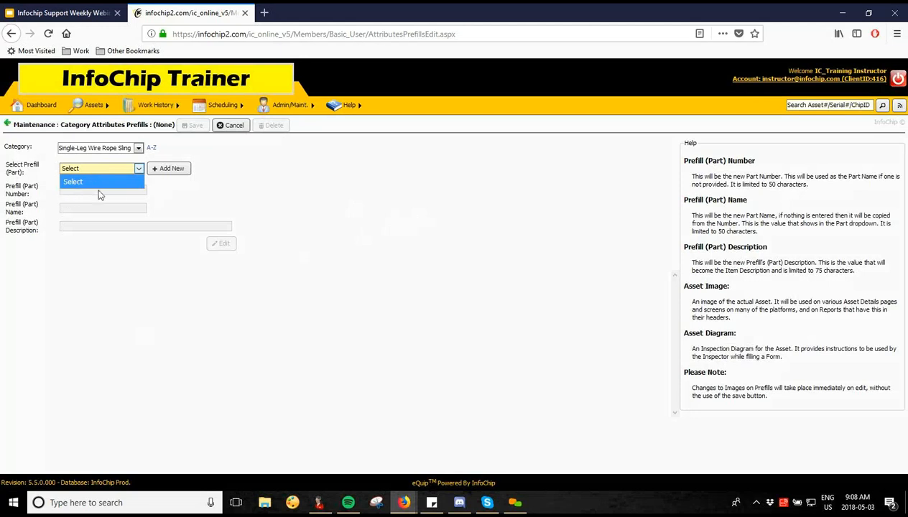
click(292, 193)
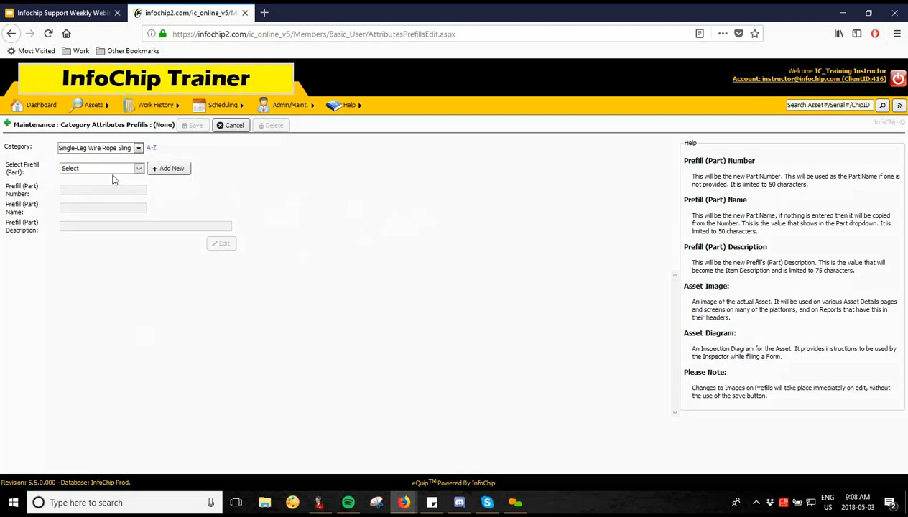
click(168, 169)
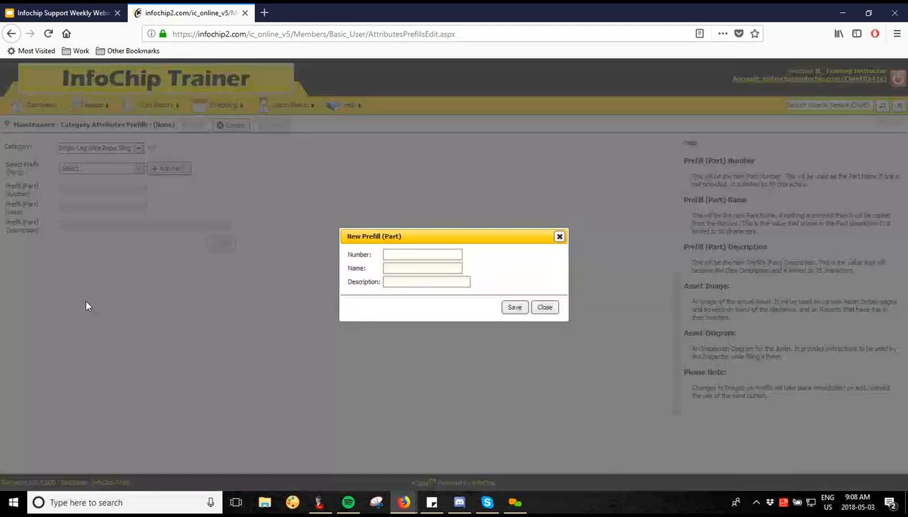
click(411, 252)
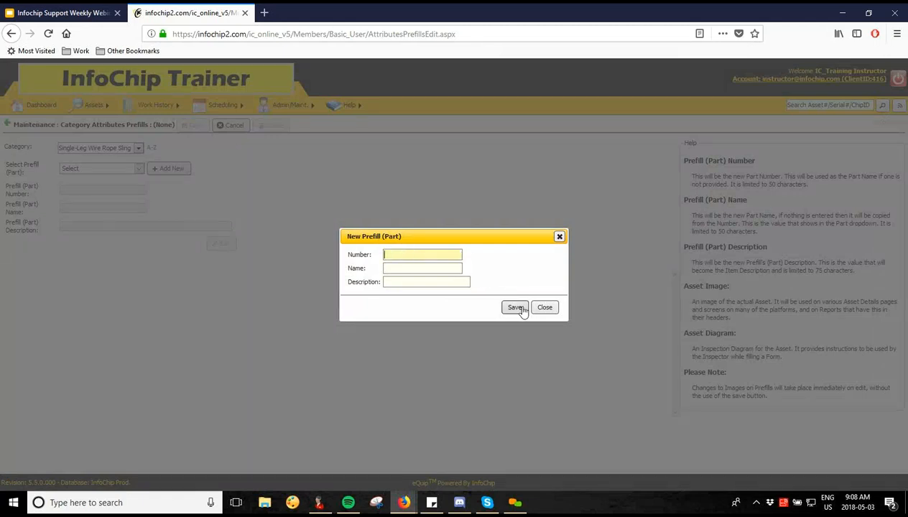
text(123456)
Name the new prefill 1/4" x Wire Rope Sling, leaving a gap after the x for the length.
click(410, 267)
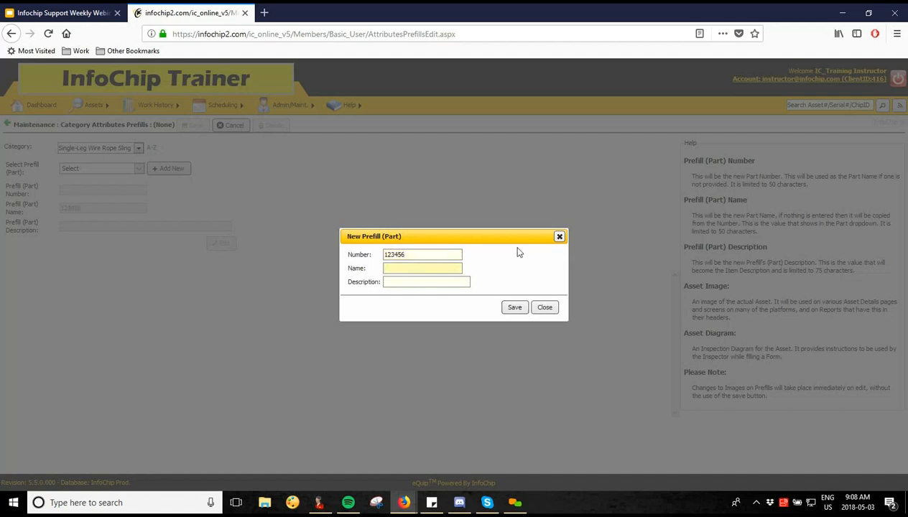
text(1/)
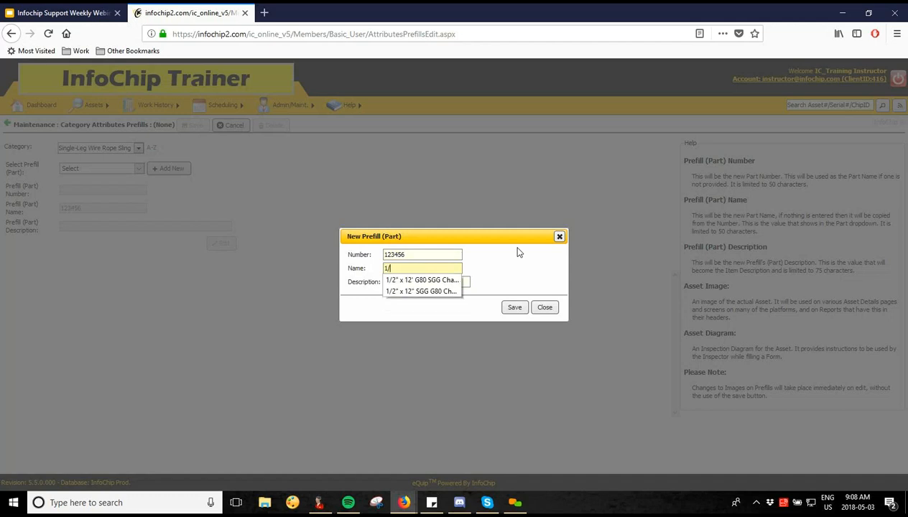
text(4")
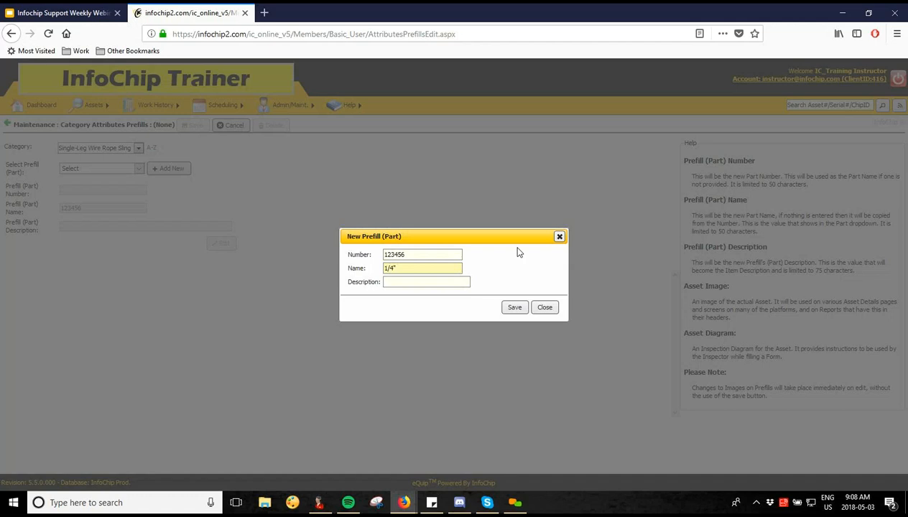
text( x)
text(Wei)
key(BackSpace)
key(BackSpace)
text(ire Rope Sling)
Copy the prefill's name into its description and save the new prefill.
click(404, 280)
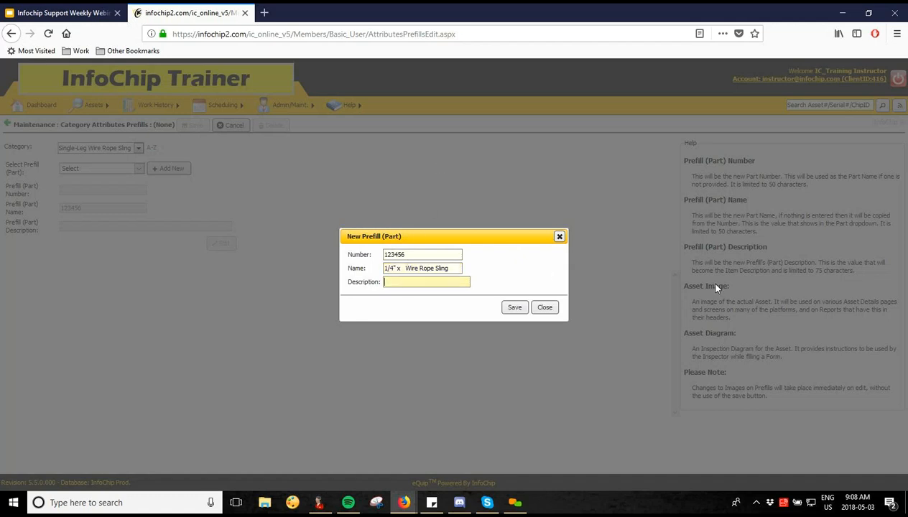
click(444, 267)
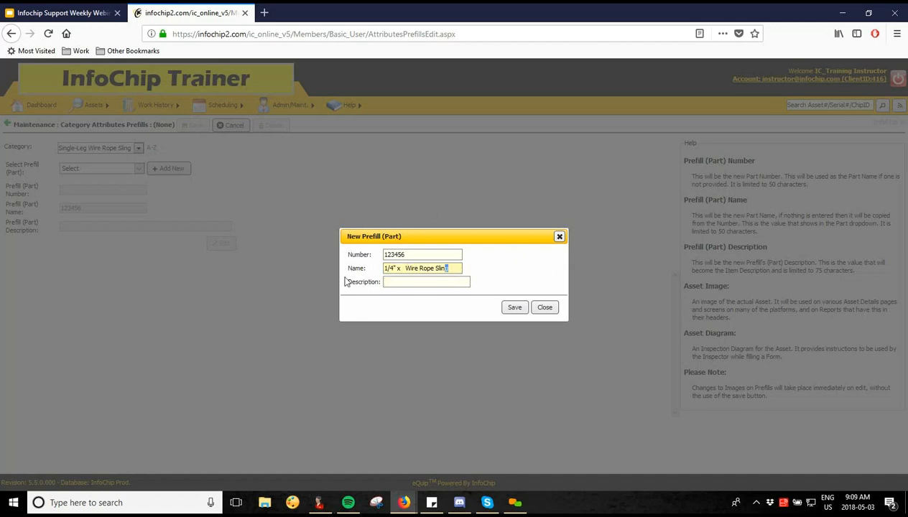
drag(385, 268, 379, 268)
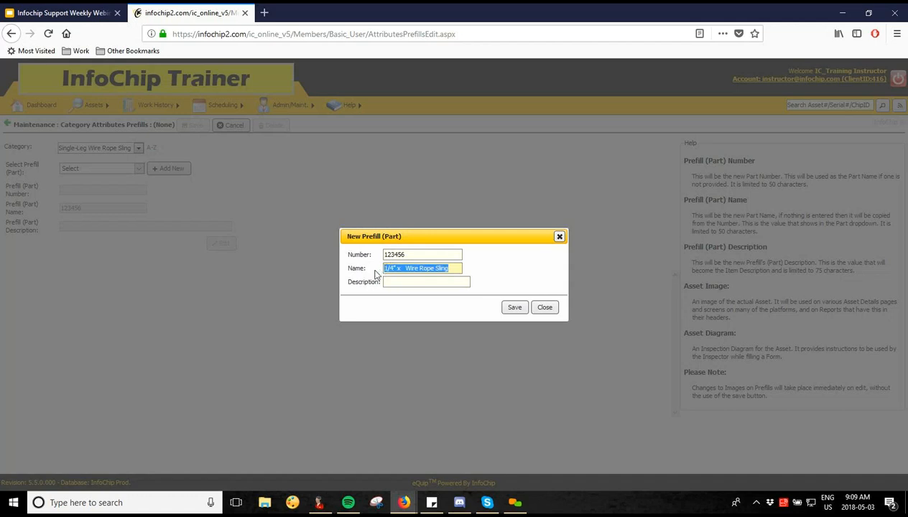
click(371, 273)
drag(444, 268, 348, 263)
key(ctrl+c)
click(423, 282)
key(ctrl+v)
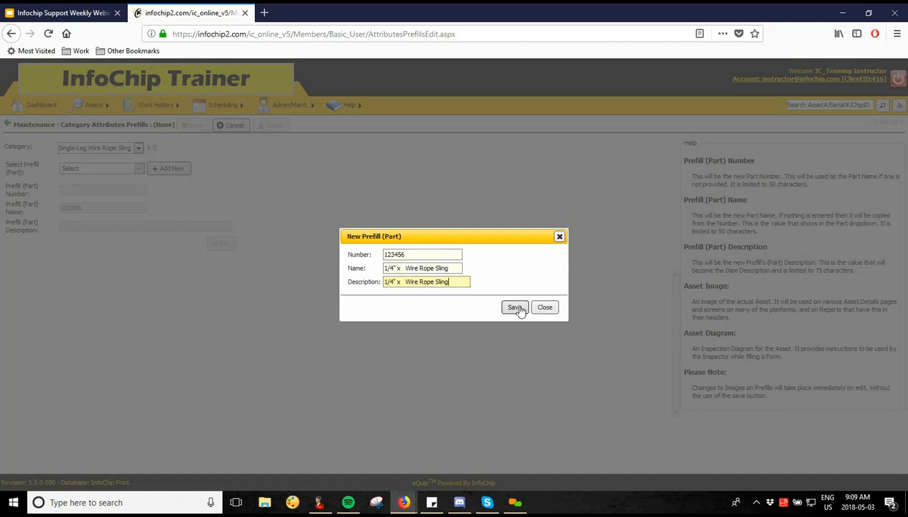
click(514, 307)
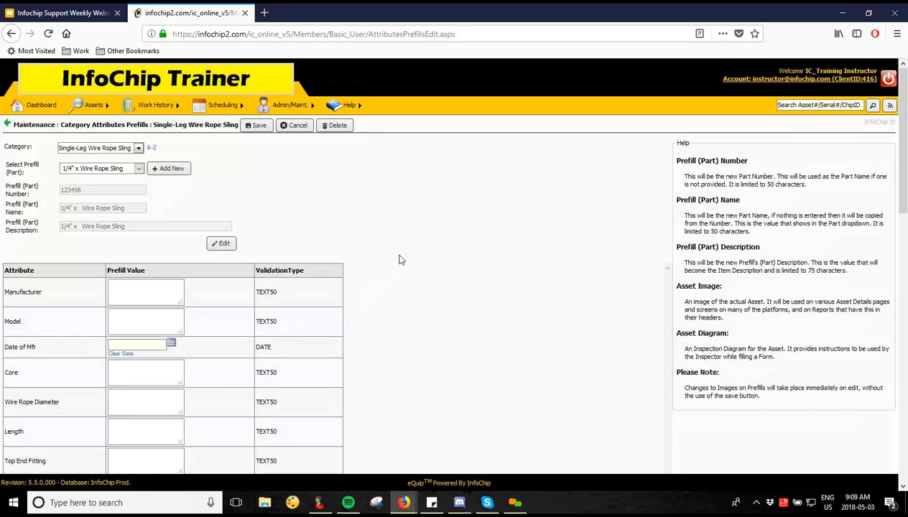
Set the prefill values for Manufacturer to InfoChip and Model to IC229-4.
scroll(402, 260, down, 2)
click(135, 224)
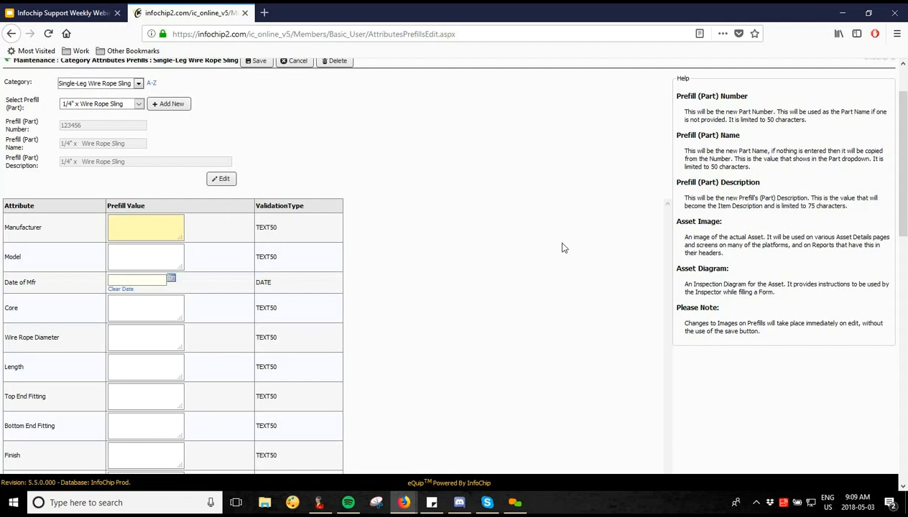
text(InfoChip)
click(148, 257)
text(IC229-)
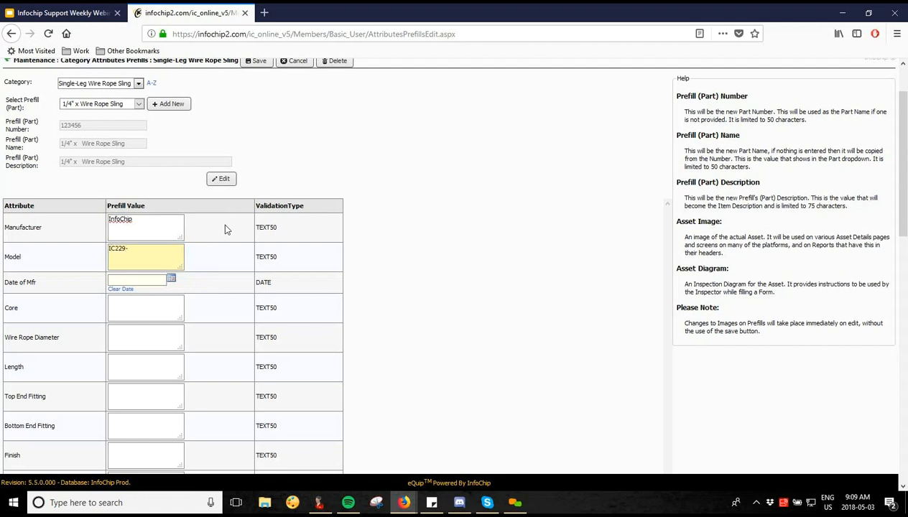
text(4)
Set the prefill values for Core to Steel and Wire Rope Diameter to 1/4".
scroll(448, 199, down, 2)
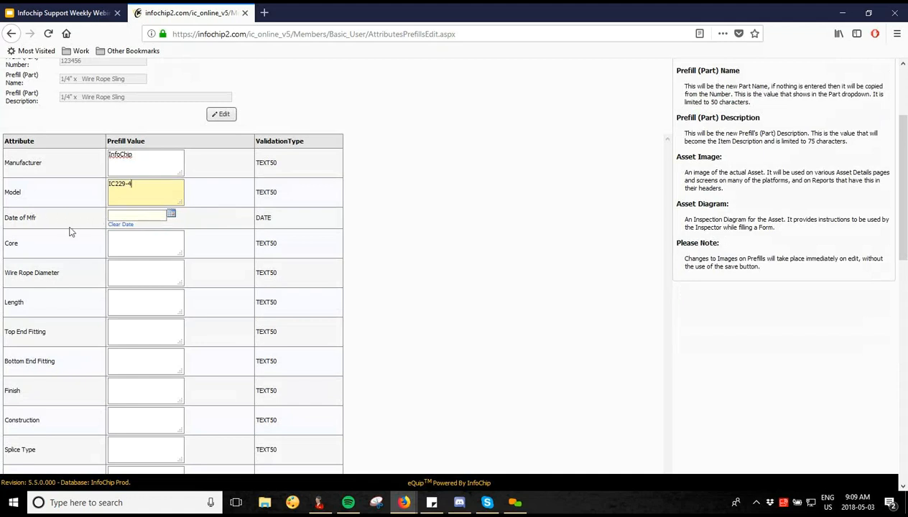
scroll(108, 230, down, 2)
click(133, 183)
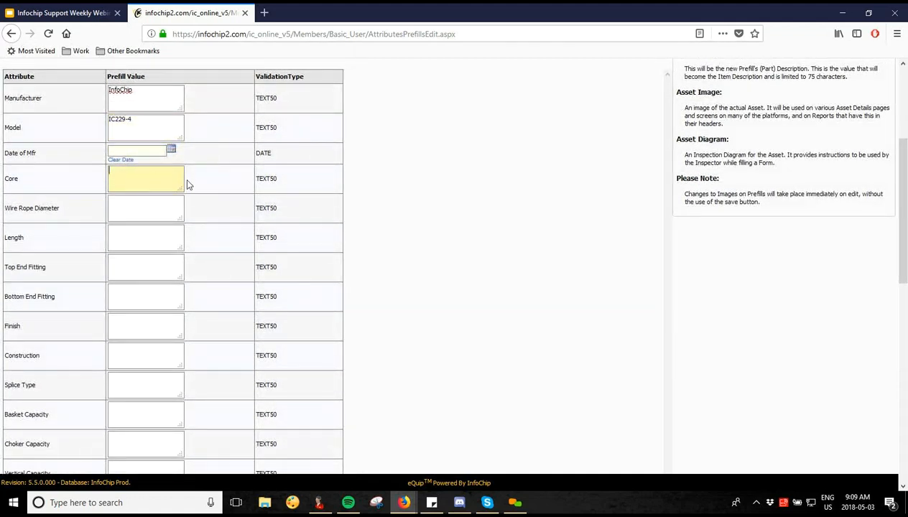
text(Steel)
click(144, 205)
text(1/4")
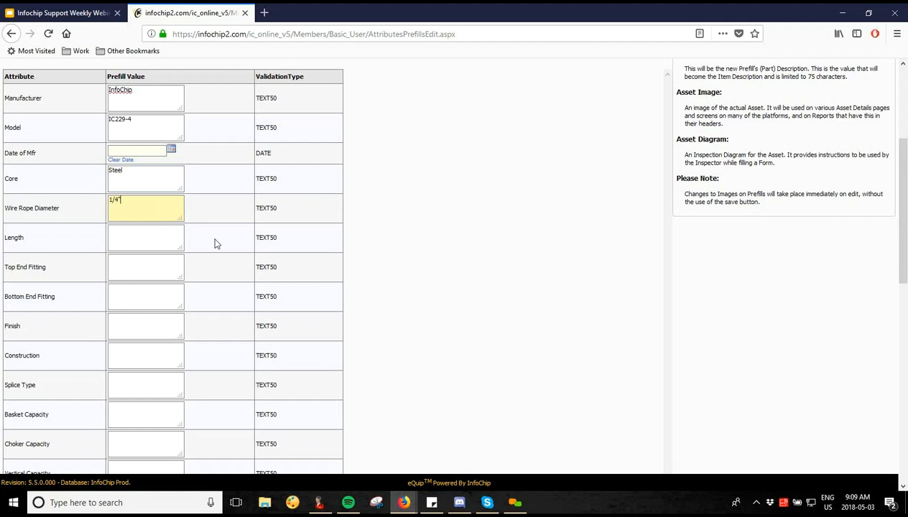
Set both the Top End Fitting and Bottom End Fitting prefill values to Grab Hook, leaving Length empty.
scroll(214, 244, down, 2)
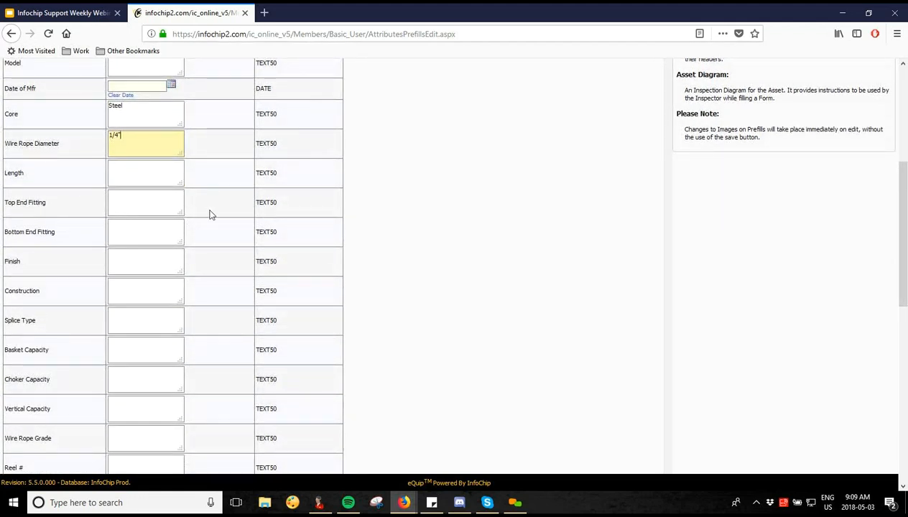
click(129, 204)
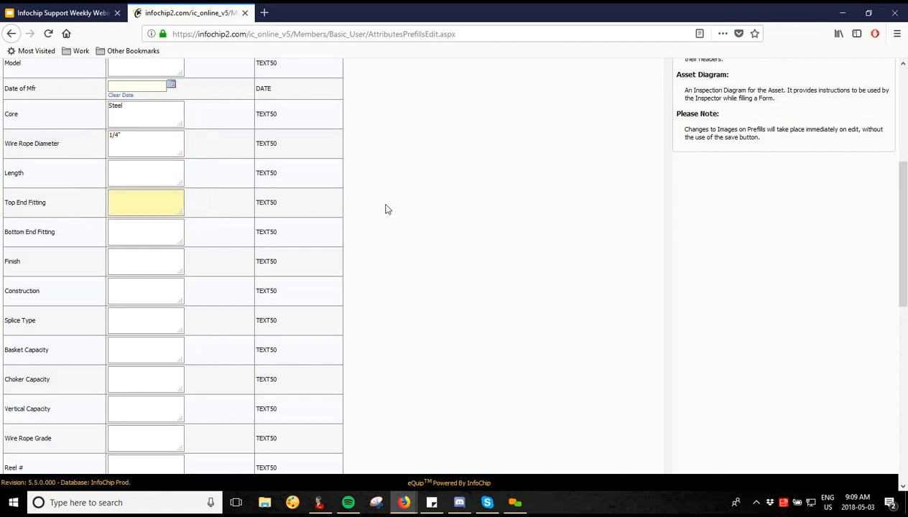
text(Grab Hook)
click(171, 235)
text(Grab )
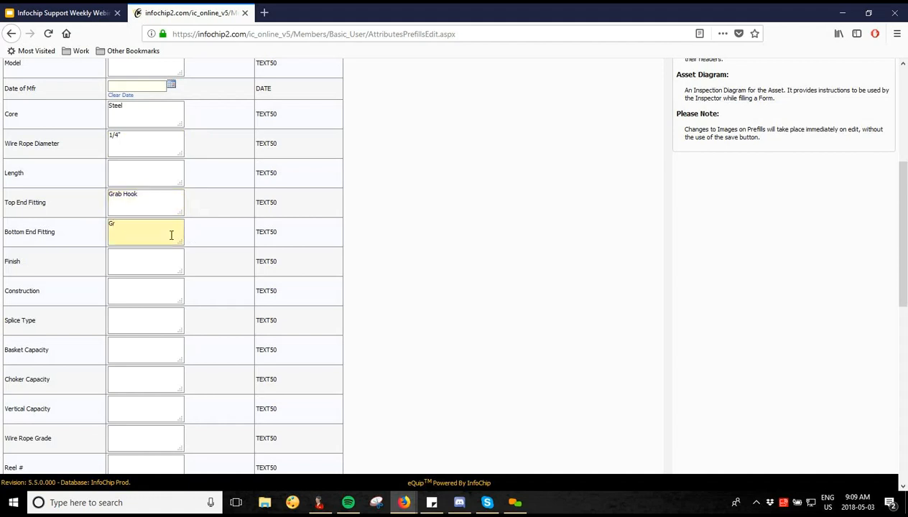
text(Hook)
Set the prefill values for Finish to Self Colored and Construction to 5:1.
click(160, 269)
text(Sel)
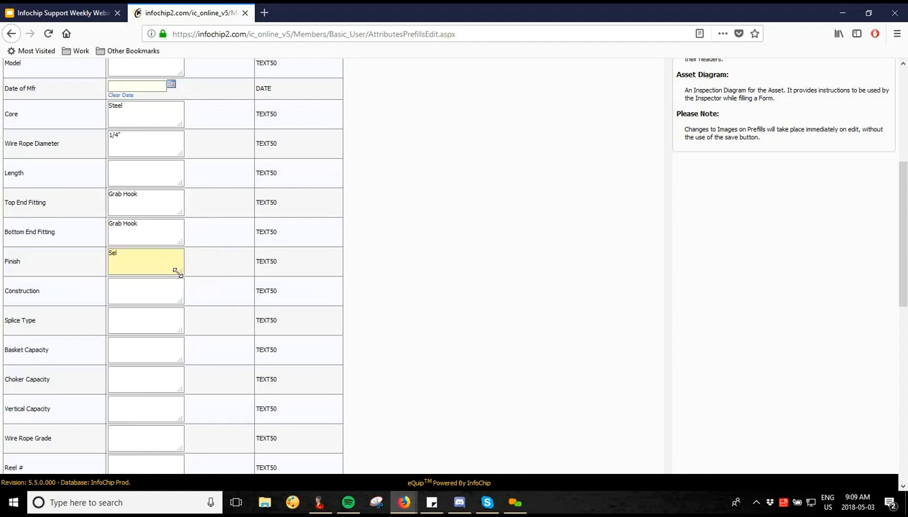
text(f Colored)
click(372, 262)
scroll(371, 261, down, 3)
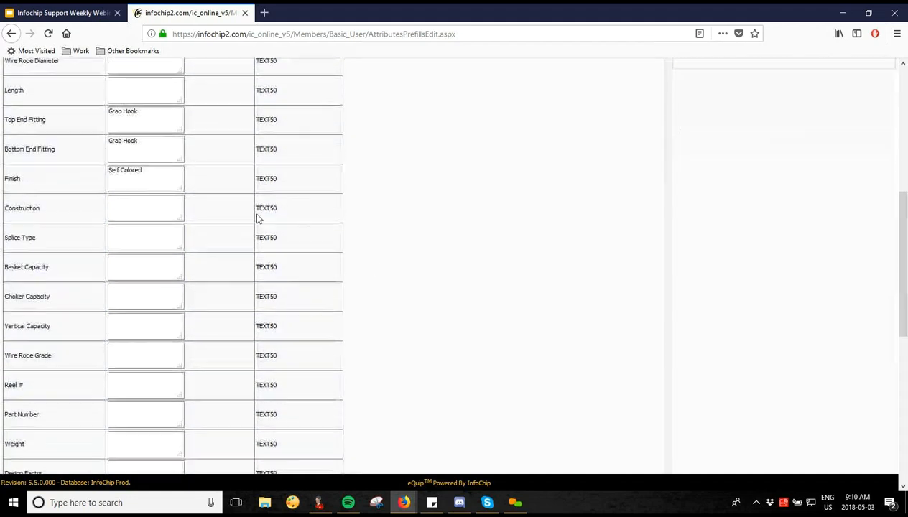
click(158, 155)
text(5:1)
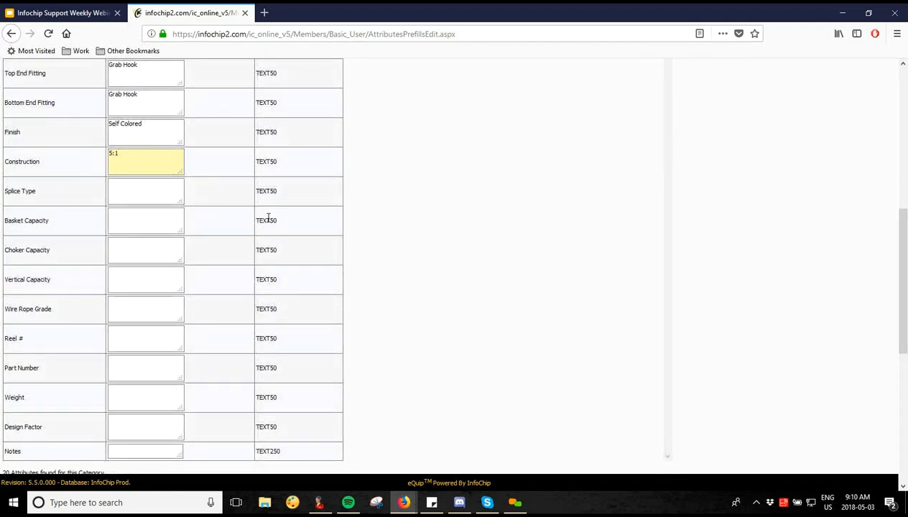
scroll(268, 218, down, 2)
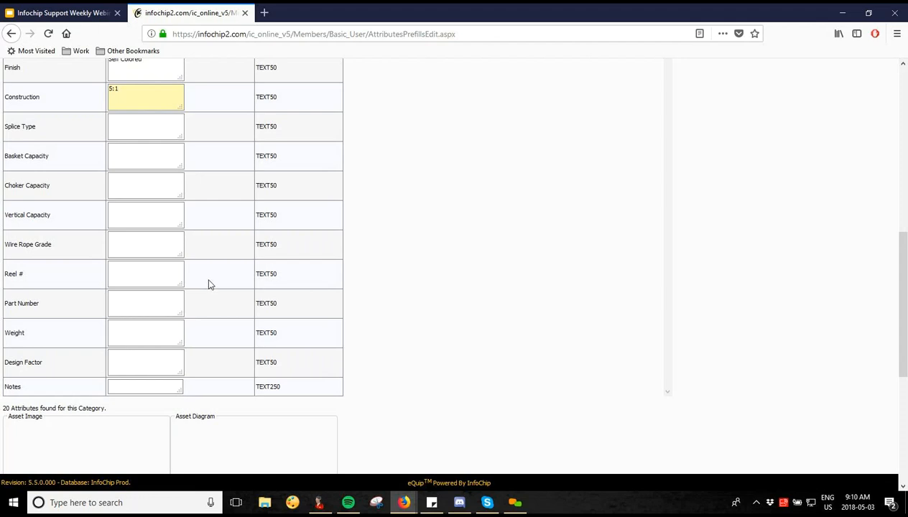
scroll(239, 258, up, 3)
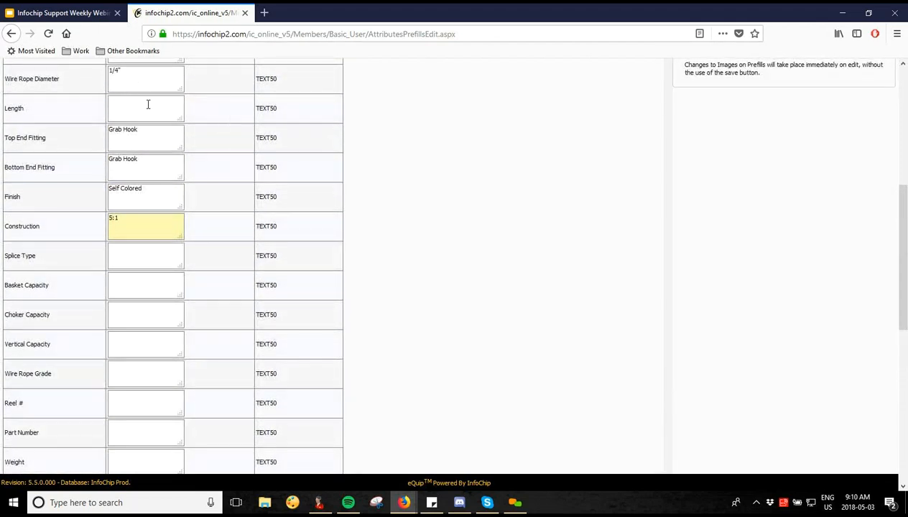
scroll(157, 122, up, 3)
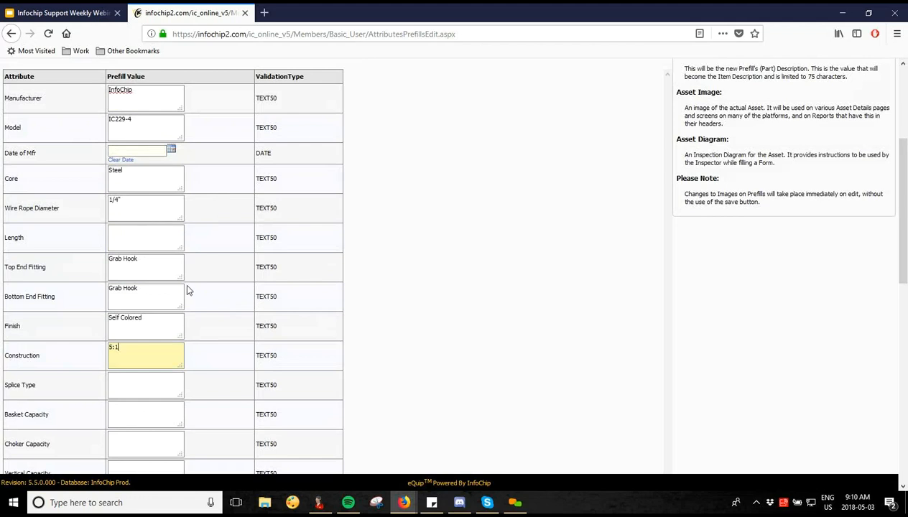
Save the 1/4" single-leg wire rope sling prefill with its entered attribute values, leaving the remaining attributes empty.
scroll(194, 314, down, 10)
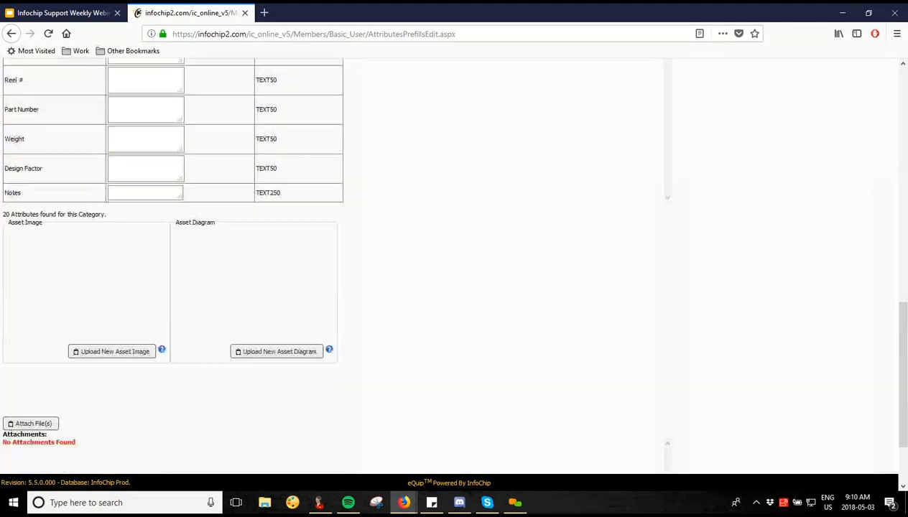
scroll(86, 256, down, 3)
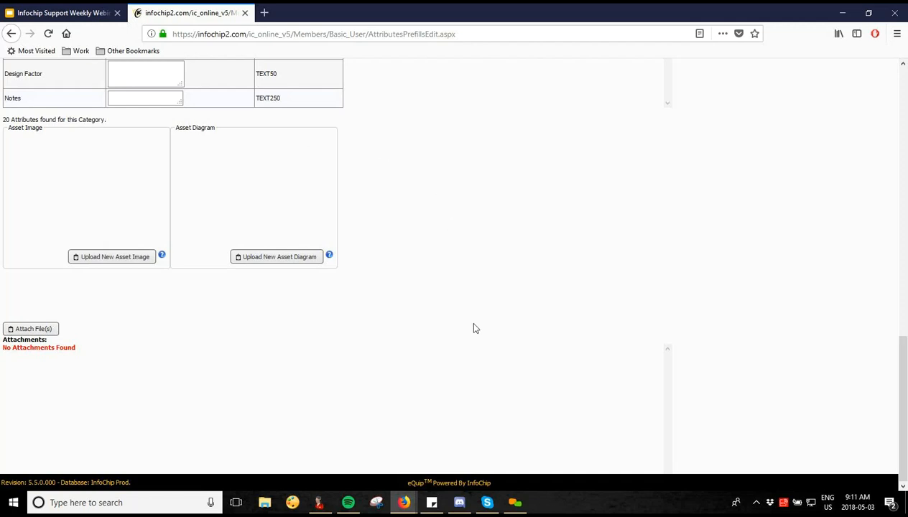
scroll(472, 326, up, 15)
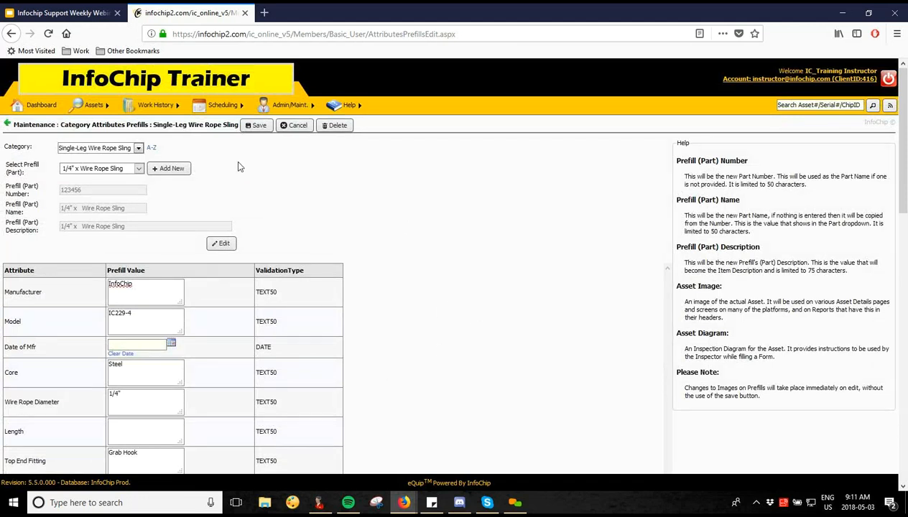
click(255, 126)
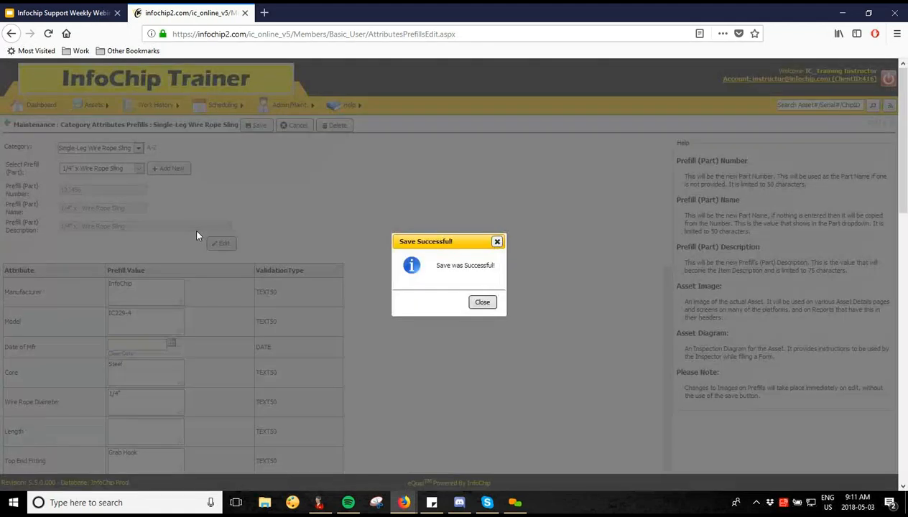
click(487, 304)
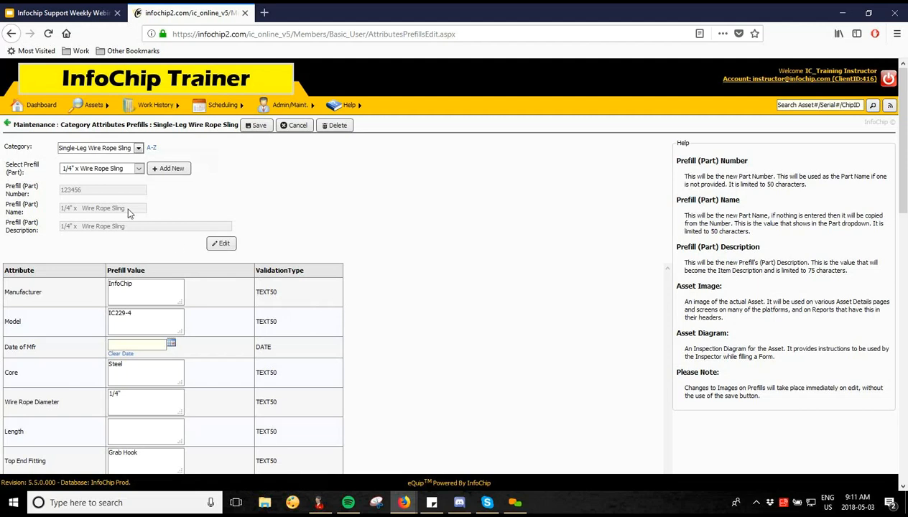
click(171, 169)
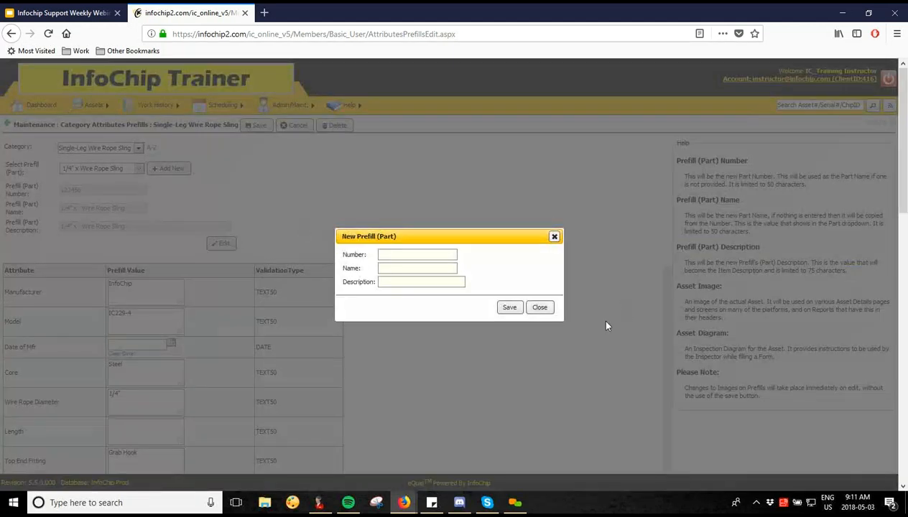
click(539, 307)
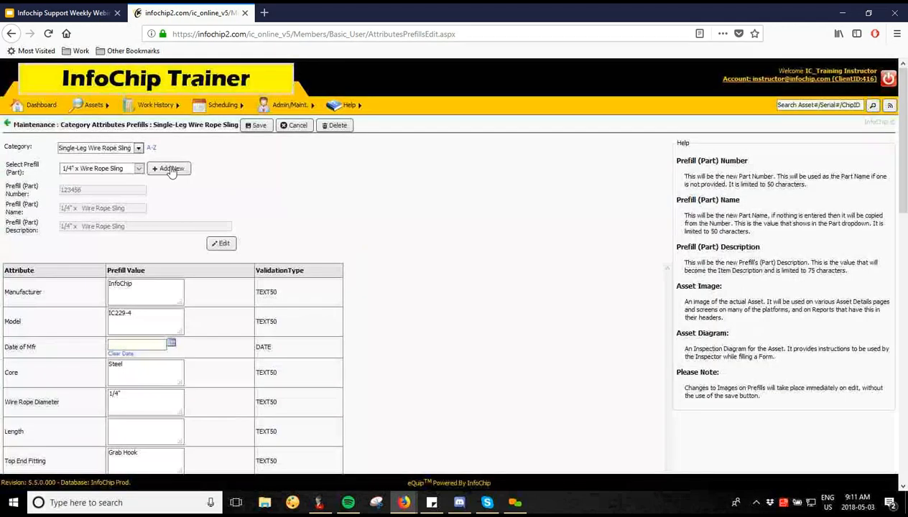
Switch the category to Single Leg Chain Sling under Lifting Standard and load its 1/2" x 12" SGG G80 Chain Sling prefill.
click(138, 148)
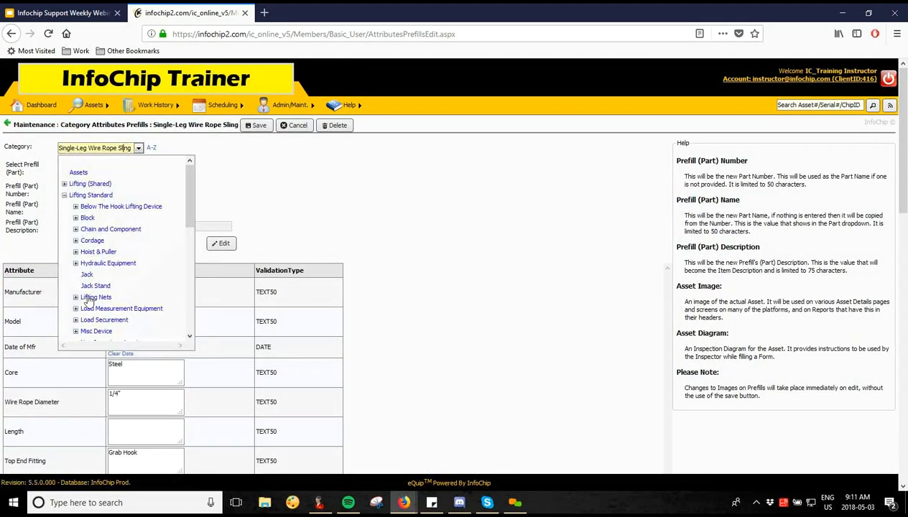
scroll(86, 300, down, 1)
scroll(86, 300, down, 2)
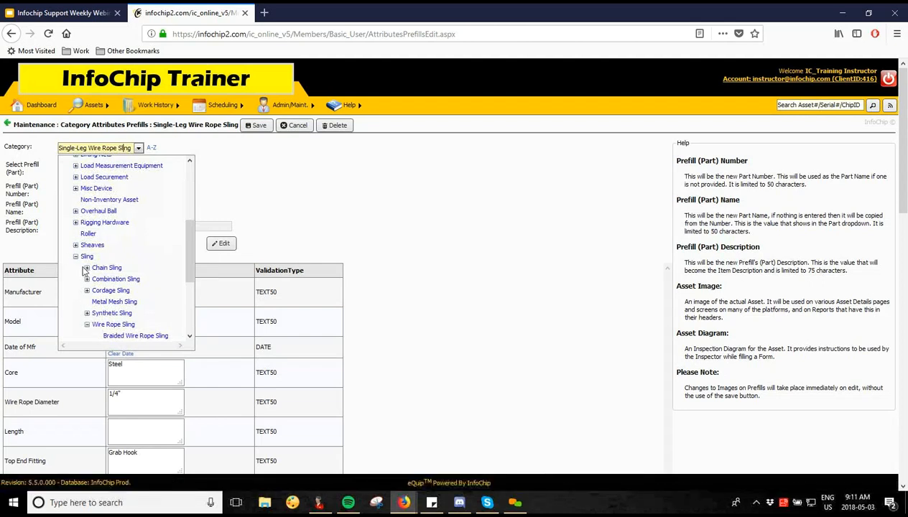
click(87, 268)
scroll(147, 307, down, 1)
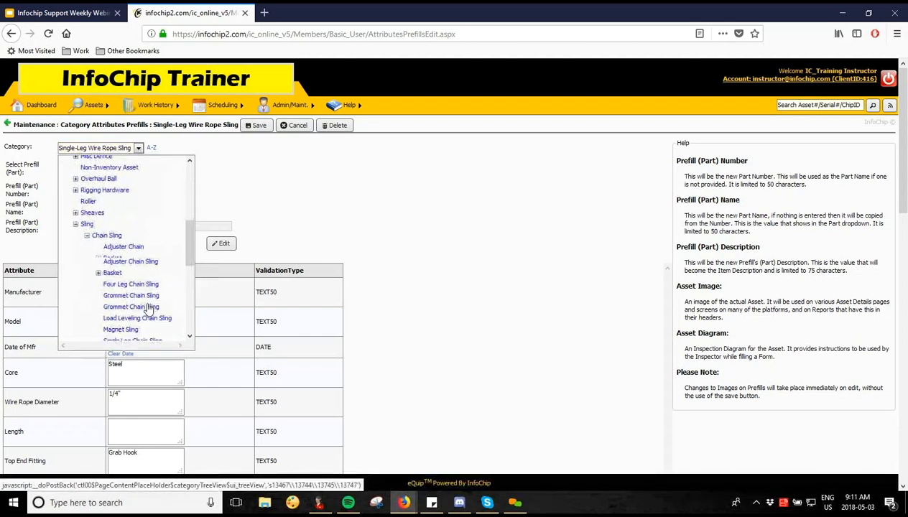
click(128, 299)
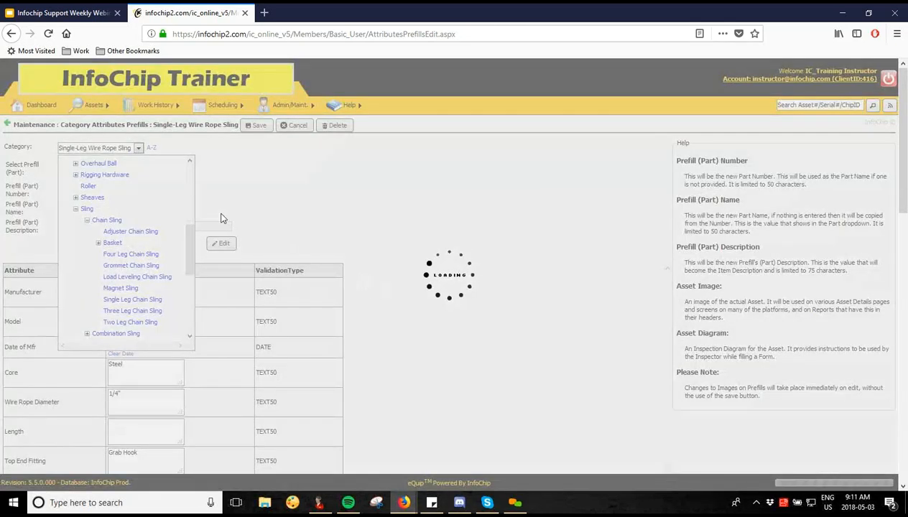
click(105, 169)
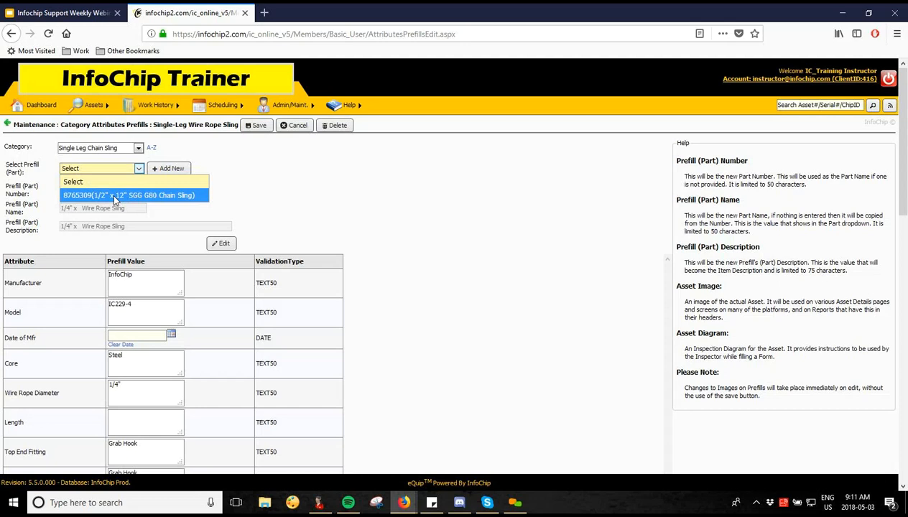
click(112, 194)
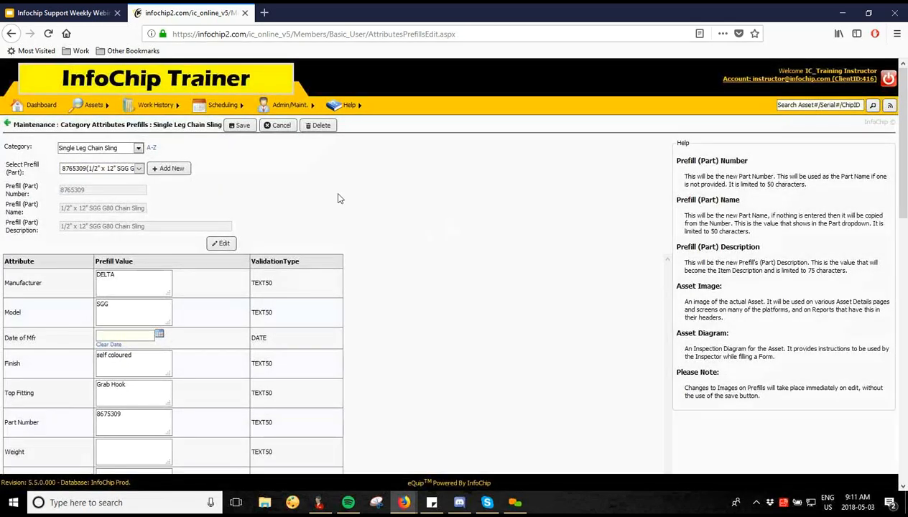
Set the chain sling prefill values for Design Factor to 5:1 and Chain Diameter to 1/4".
scroll(340, 199, down, 2)
scroll(117, 361, down, 1)
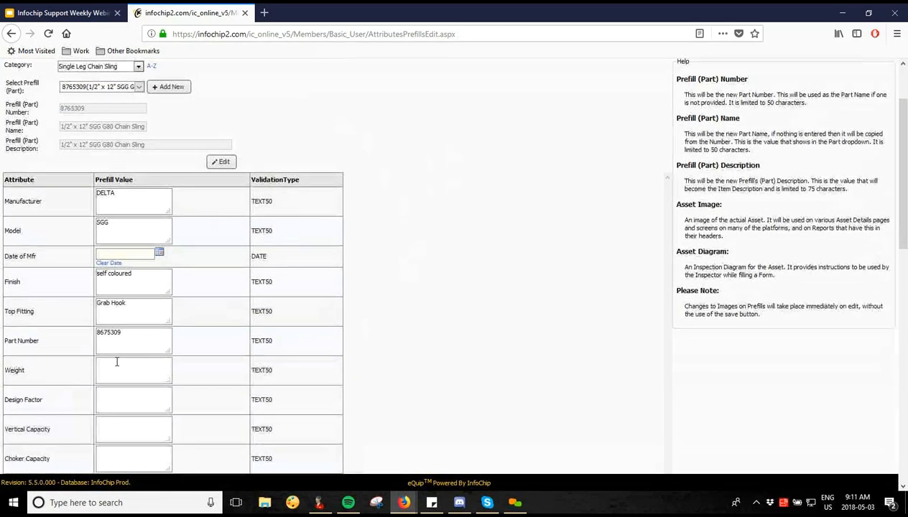
scroll(116, 361, down, 3)
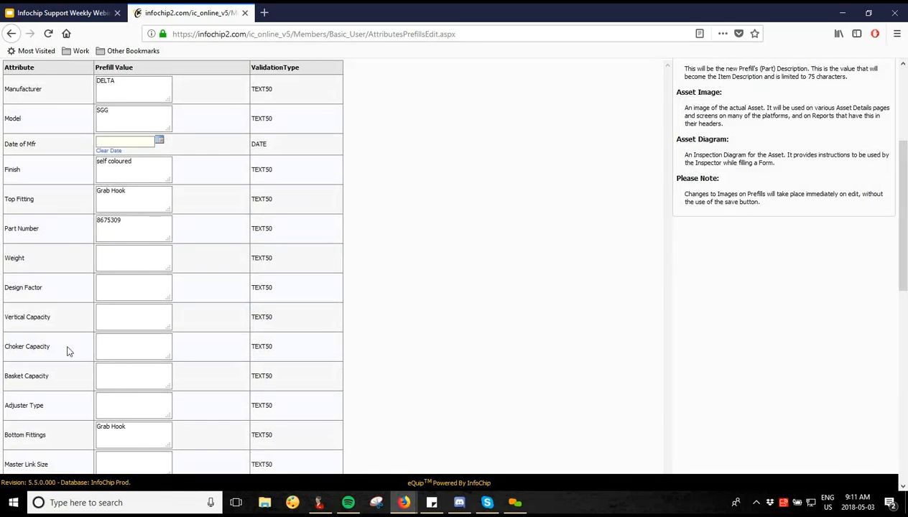
scroll(66, 350, down, 2)
click(119, 217)
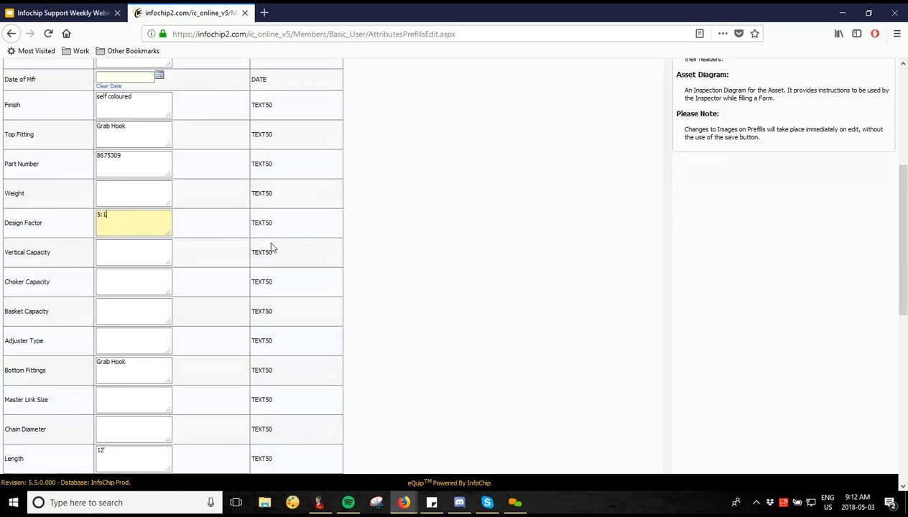
scroll(271, 247, down, 4)
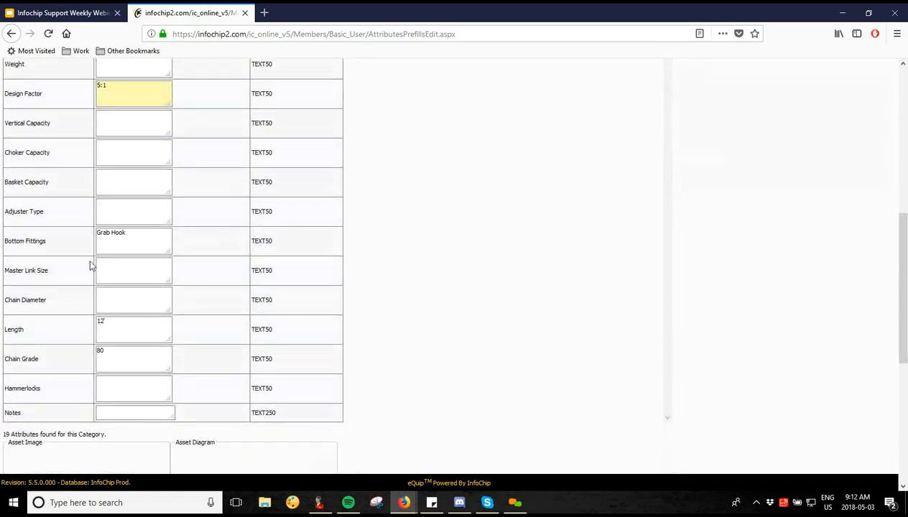
click(122, 298)
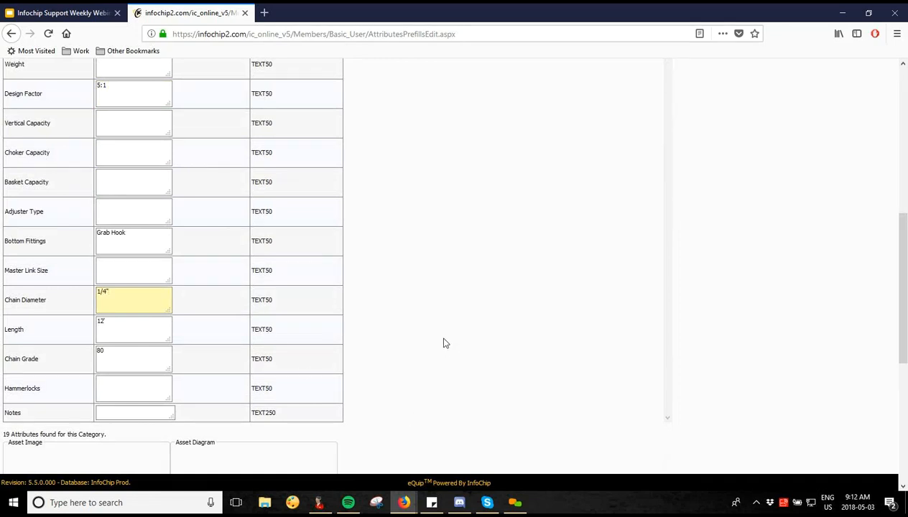
Save the edited Single Leg Chain Sling prefill.
scroll(441, 342, up, 3)
scroll(171, 366, up, 3)
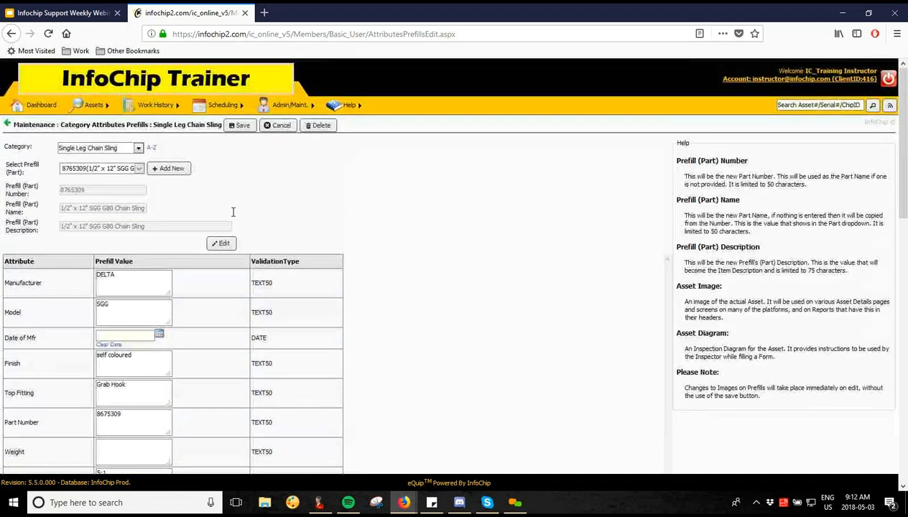
click(242, 126)
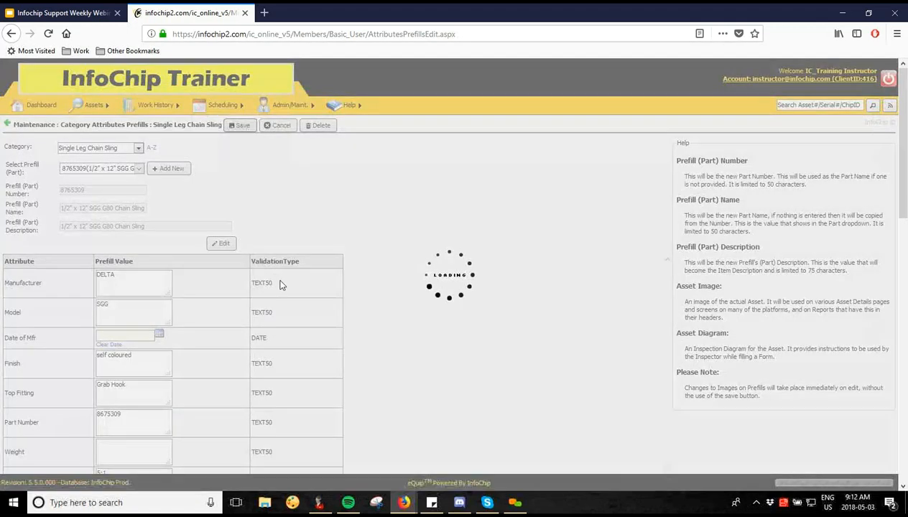
click(483, 303)
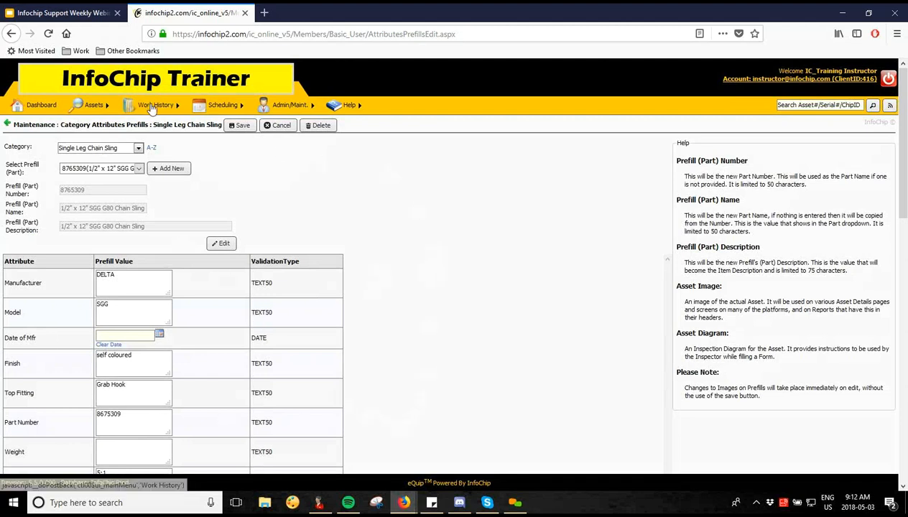
Start a new asset and set both its Asset Number and Serial Number to IC-05032018.
mouse_move(80, 109)
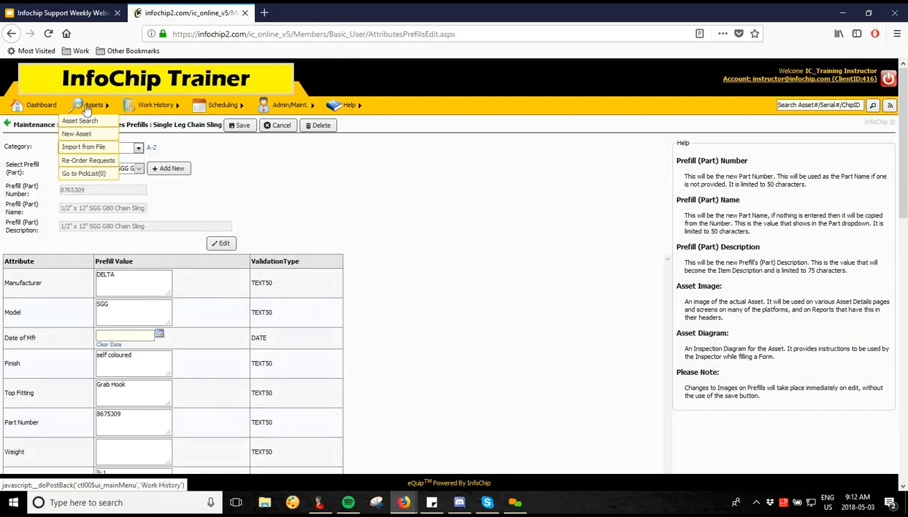
click(79, 121)
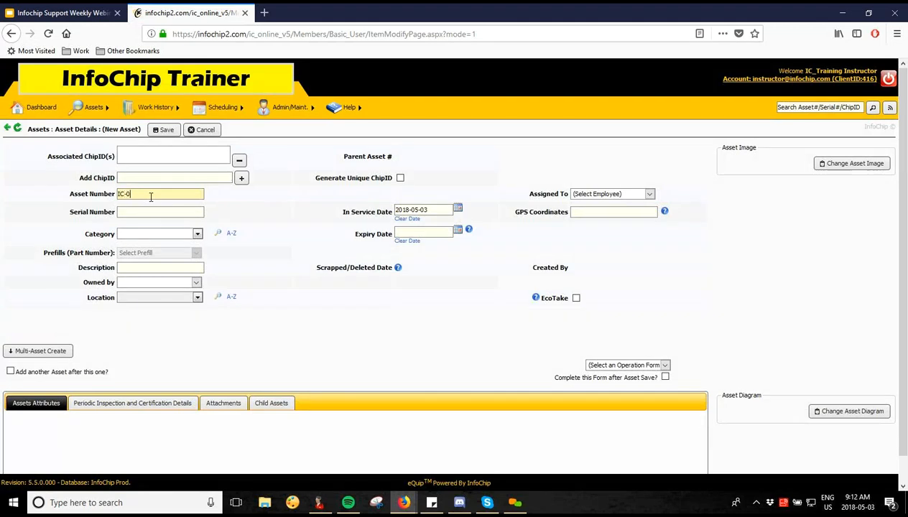
text(20)
triple_click(166, 196)
key(ctrl+c)
click(155, 211)
key(ctrl+v)
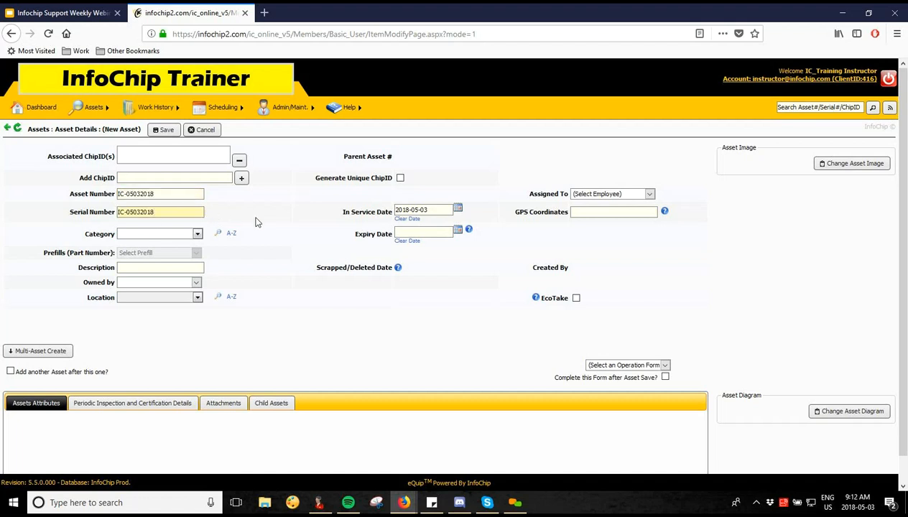
Set the new asset's category to Single-Leg Wire Rope Sling, found under Lifting Standard, Sling, Wire Rope Sling.
click(197, 233)
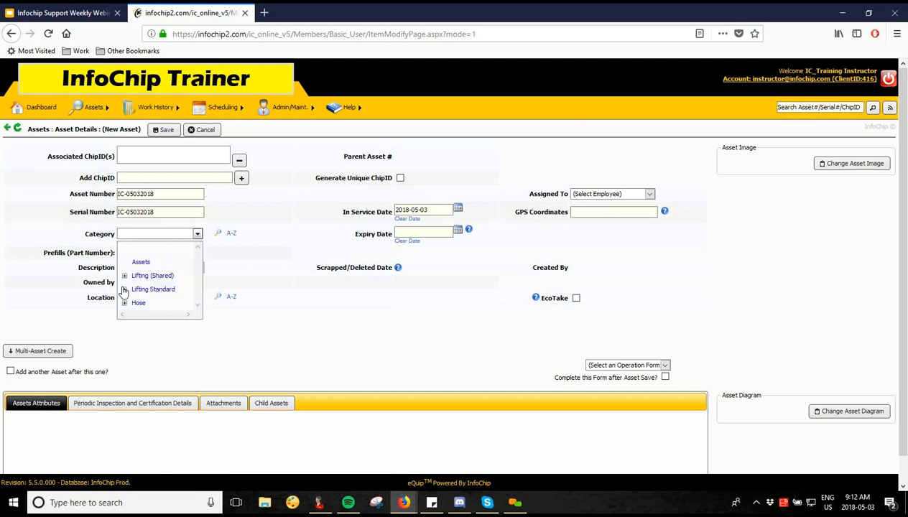
click(124, 290)
scroll(148, 318, down, 5)
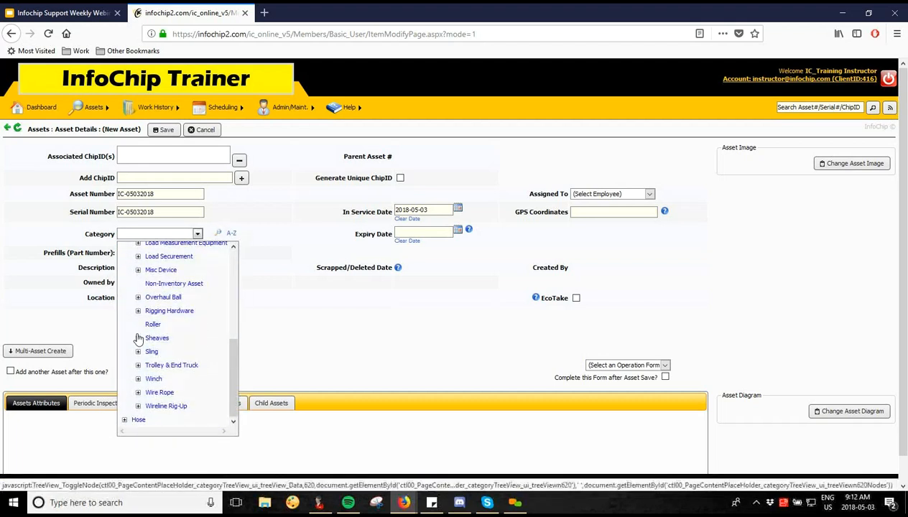
click(137, 352)
scroll(165, 334, down, 3)
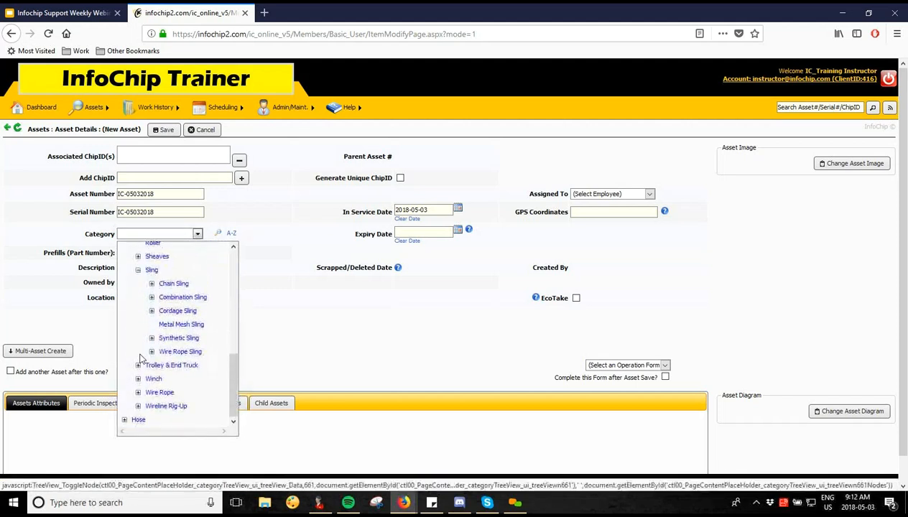
click(152, 352)
scroll(183, 334, down, 3)
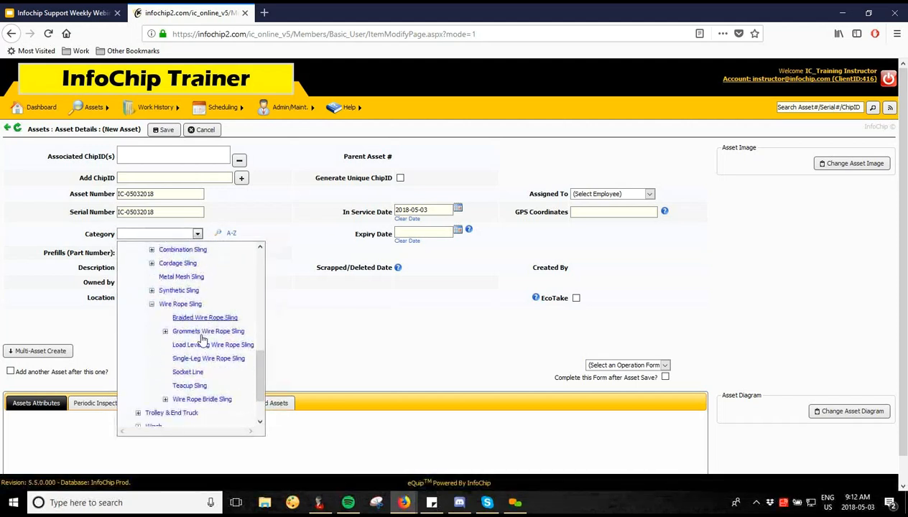
click(209, 359)
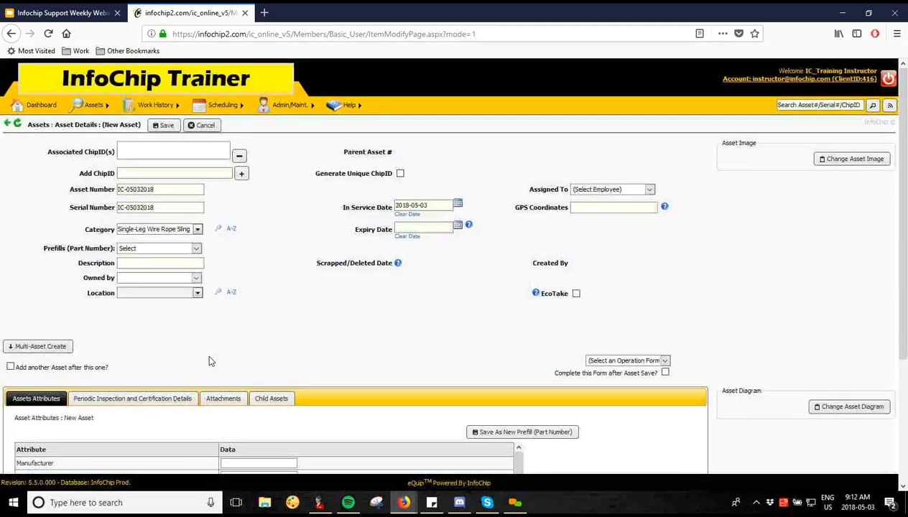
Apply the 123456 (1/4" x Wire Rope Sling) prefill to the new asset and review its asset attributes.
click(151, 248)
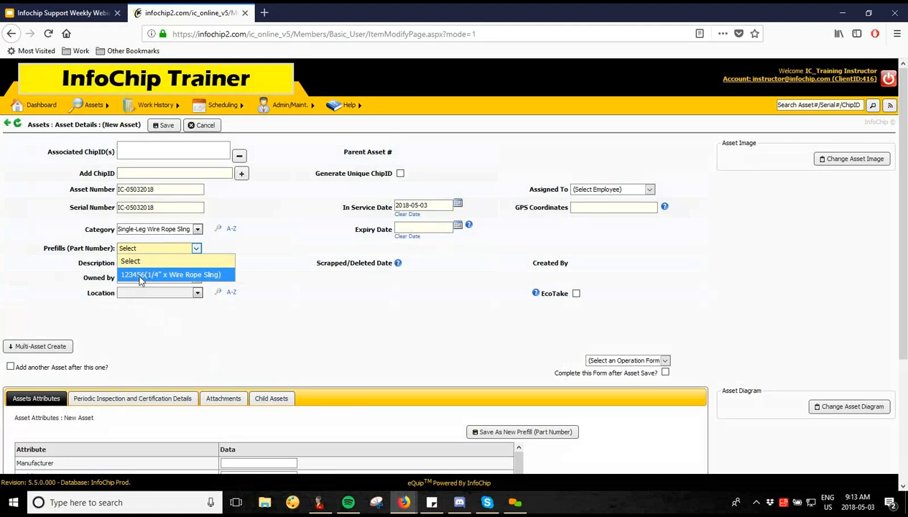
click(143, 276)
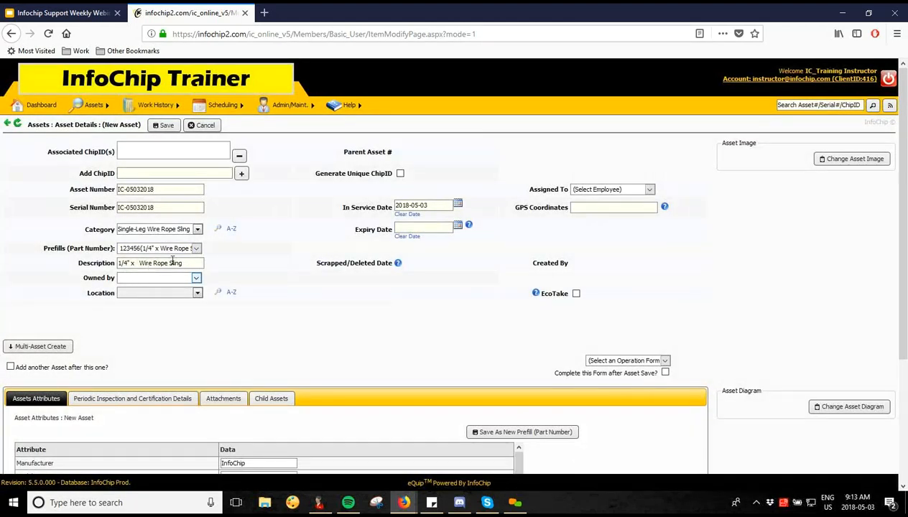
scroll(243, 252, down, 4)
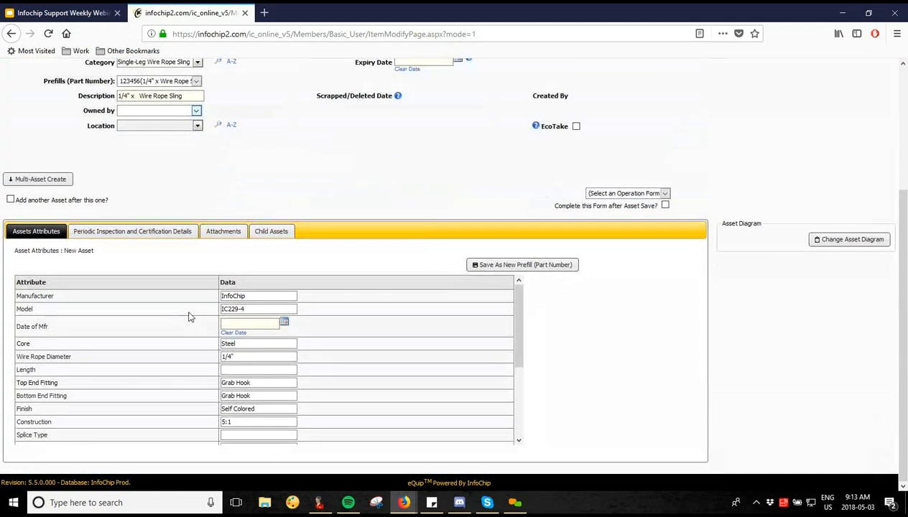
scroll(254, 359, down, 5)
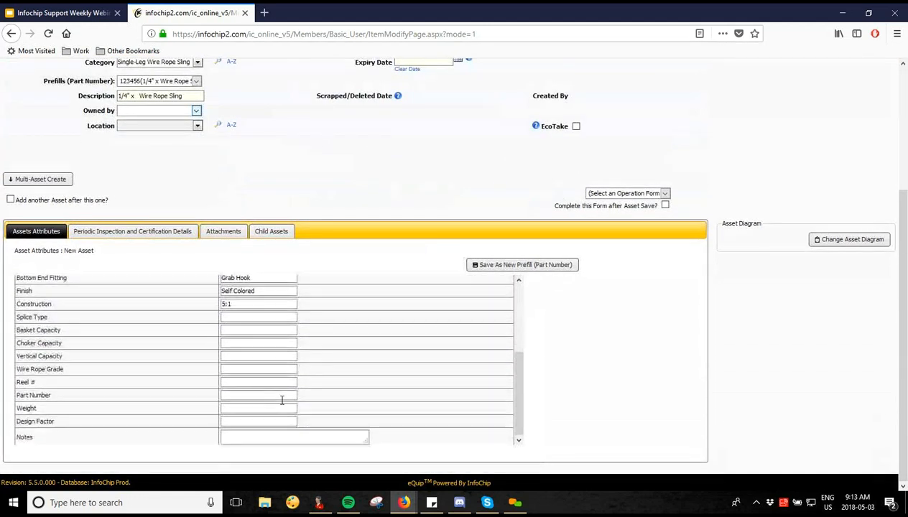
scroll(281, 429, up, 5)
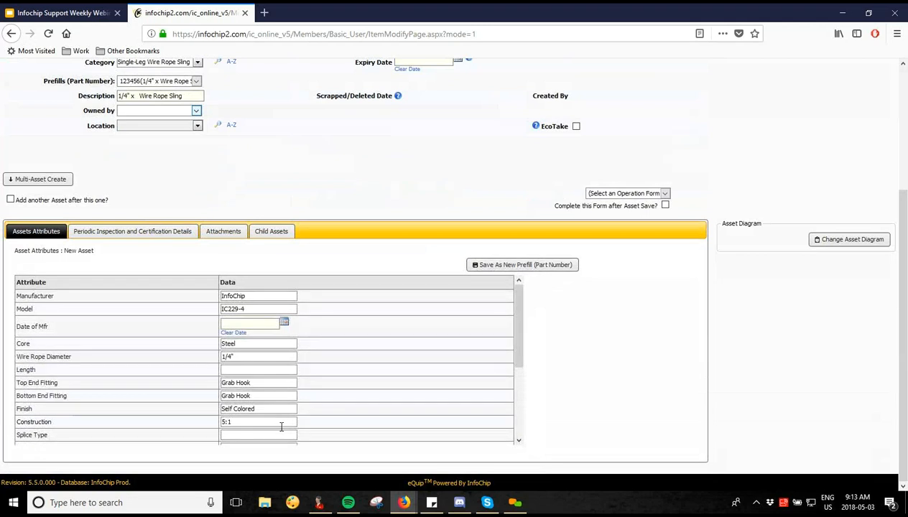
scroll(235, 195, up, 3)
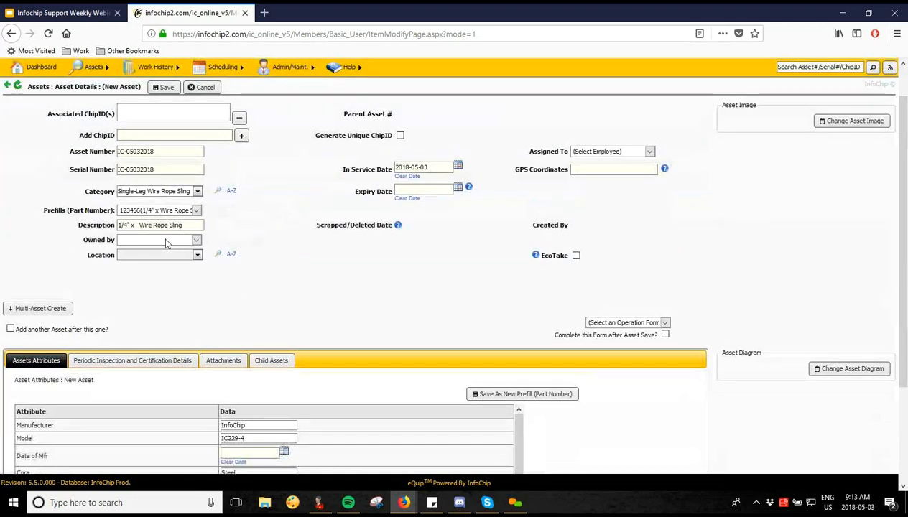
Set the new asset's owner to ABC Lifting Company and its location to Building 2 under Site.
click(163, 238)
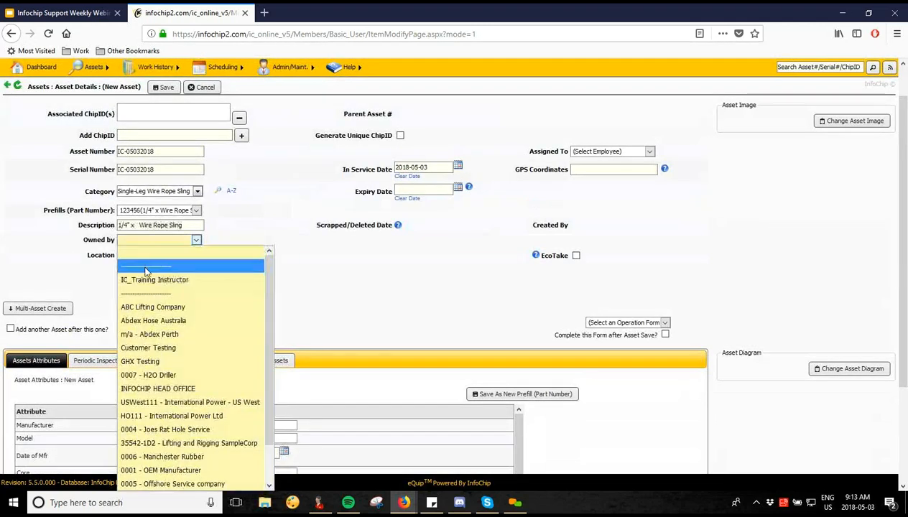
click(188, 309)
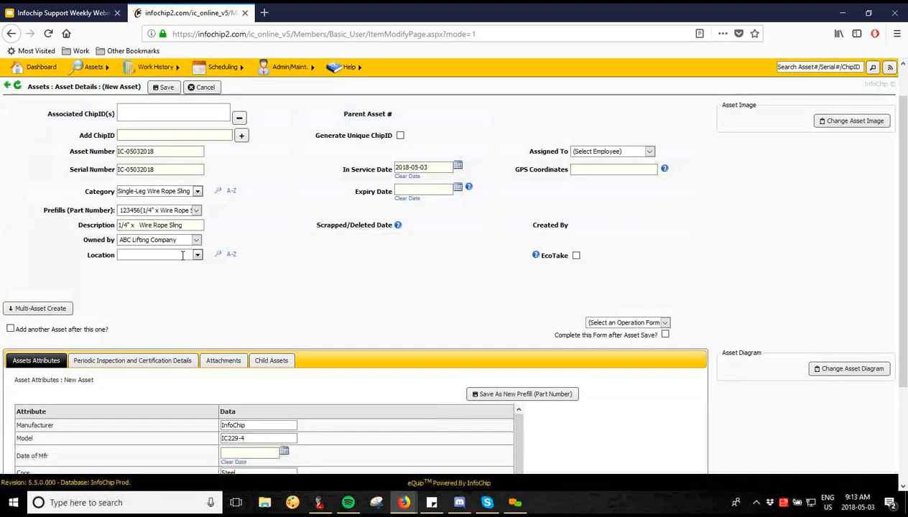
click(177, 256)
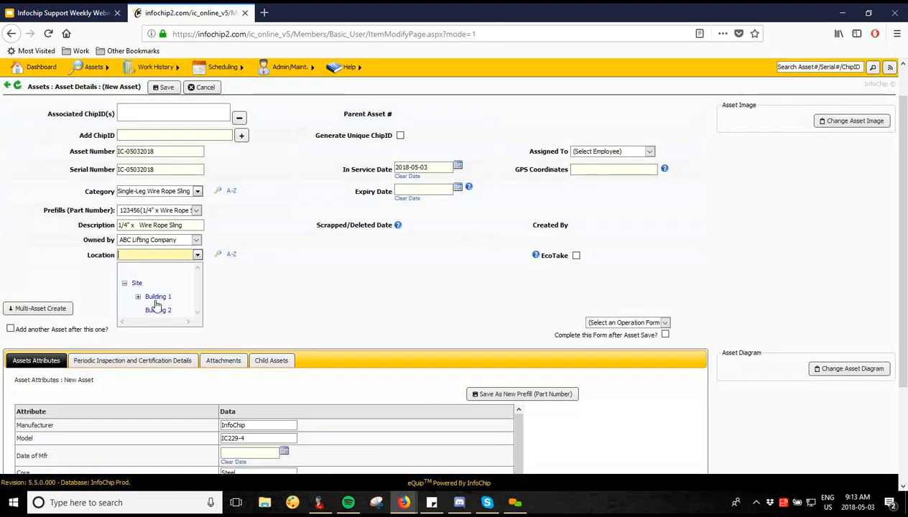
click(152, 311)
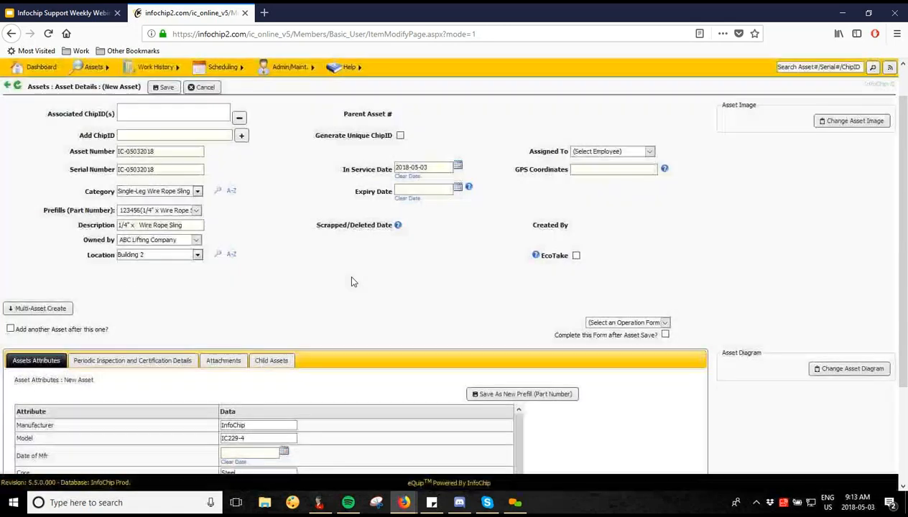
Review the new asset's periodic inspection and certification details and its attachments, and save the asset.
click(143, 361)
scroll(229, 301, down, 2)
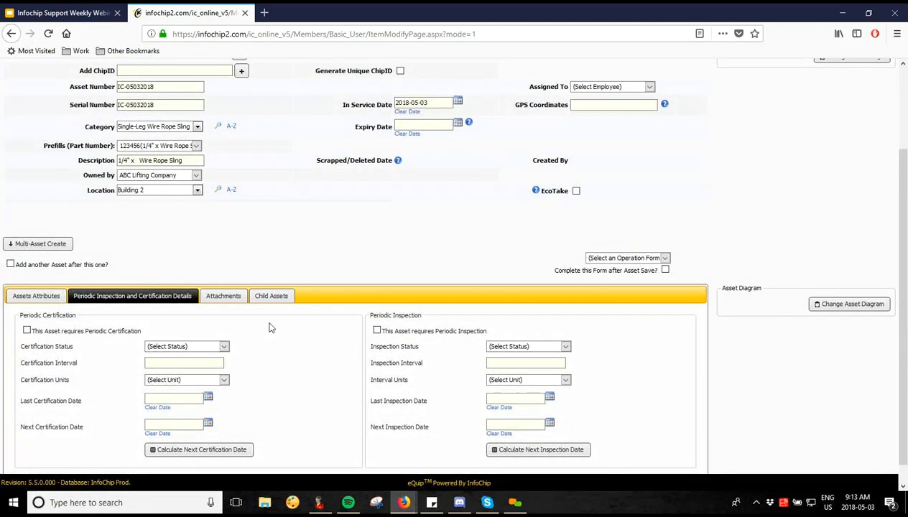
click(240, 297)
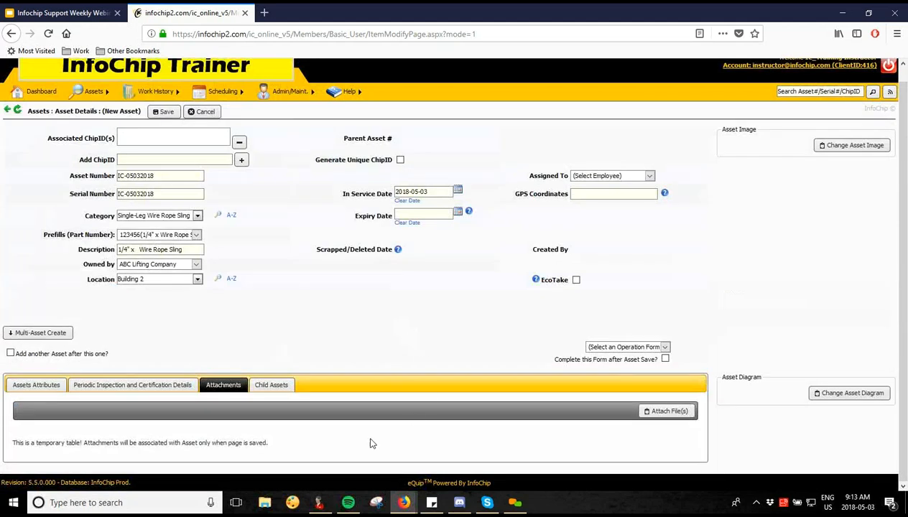
scroll(318, 310, up, 1)
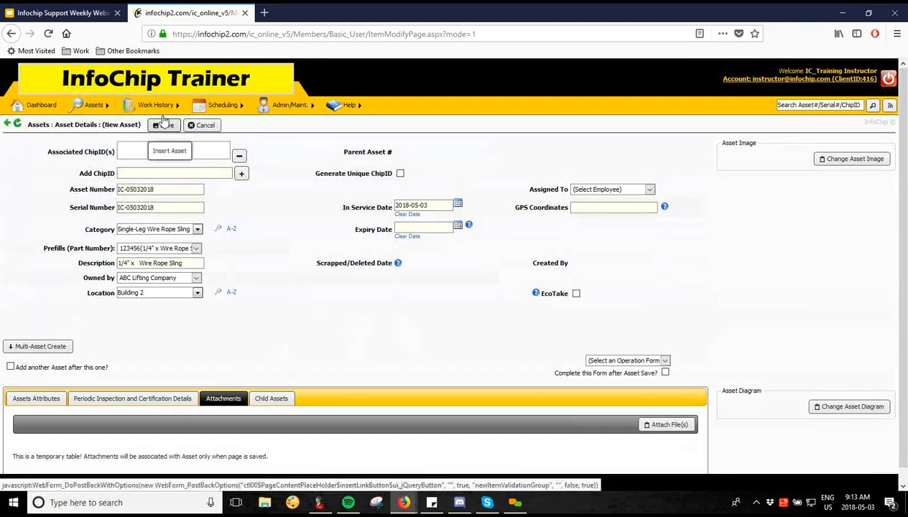
click(164, 126)
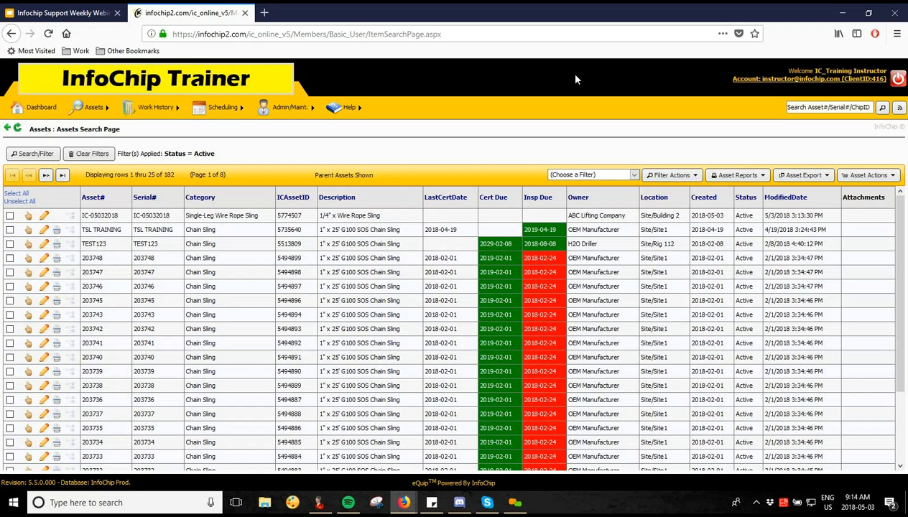
click(514, 31)
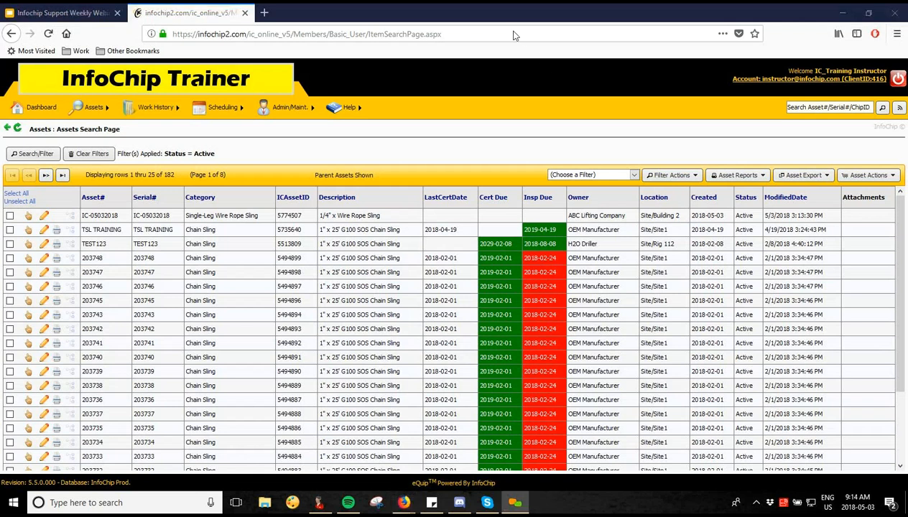